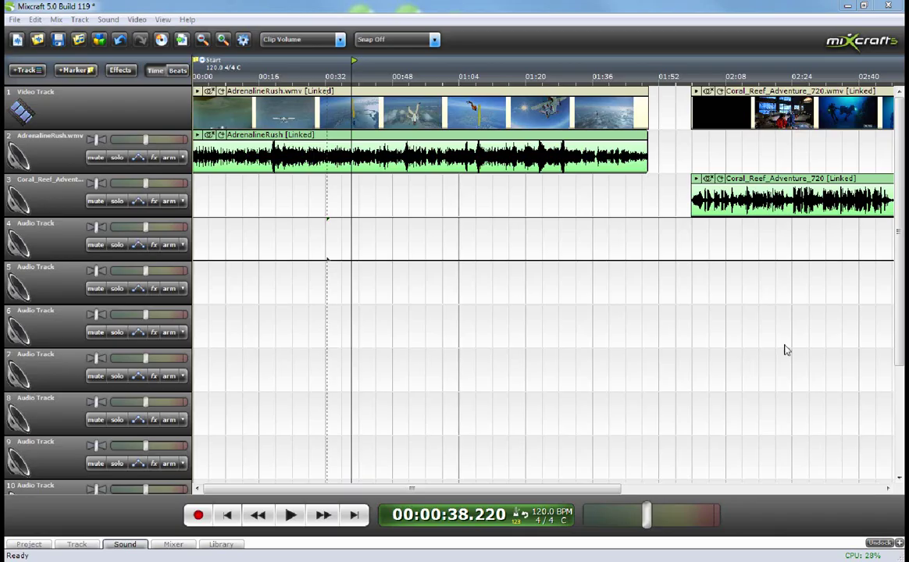
Preview the project, then cut a matching section out of the AdrenalineRush audio and video
{"action": "left_click", "coordinate": [290, 516]}
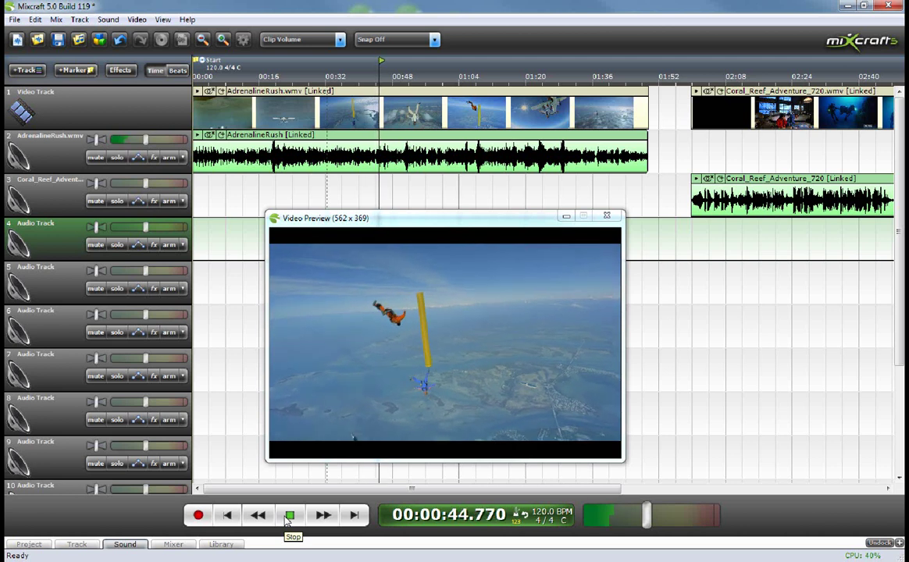
{"action": "left_click", "coordinate": [288, 519]}
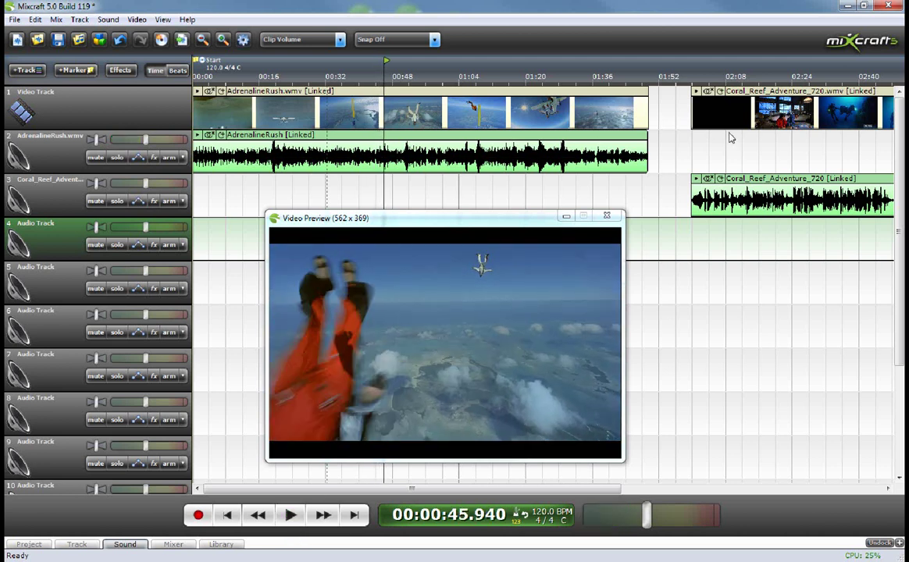
{"action": "left_click", "coordinate": [275, 148]}
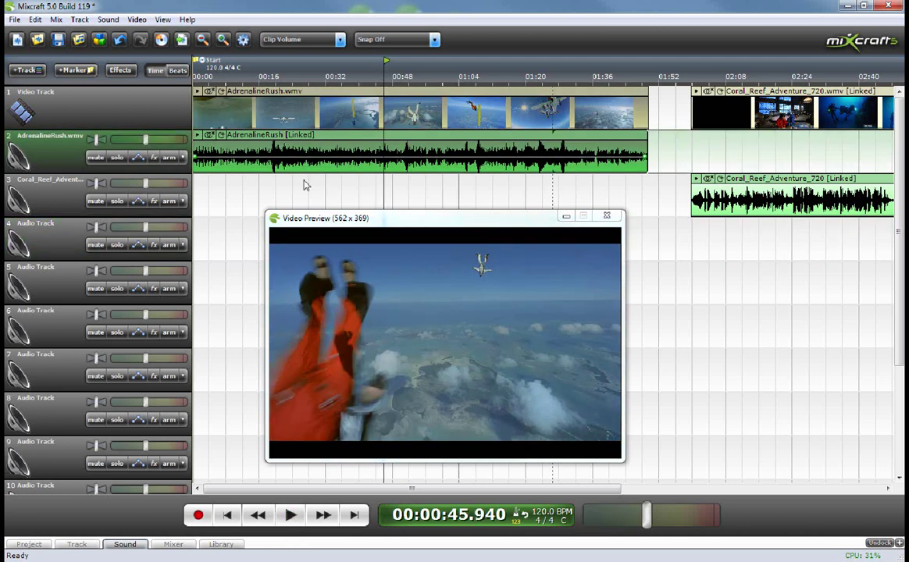
{"action": "left_click_drag", "start_coordinate": [309, 153], "coordinate": [424, 152]}
{"action": "key", "text": "Delete"}
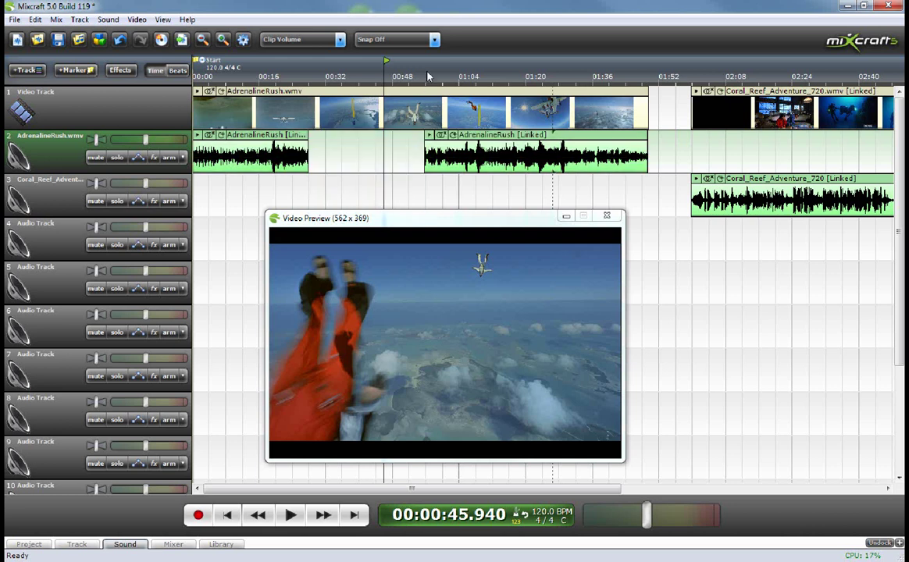
{"action": "left_click_drag", "start_coordinate": [383, 109], "coordinate": [480, 109]}
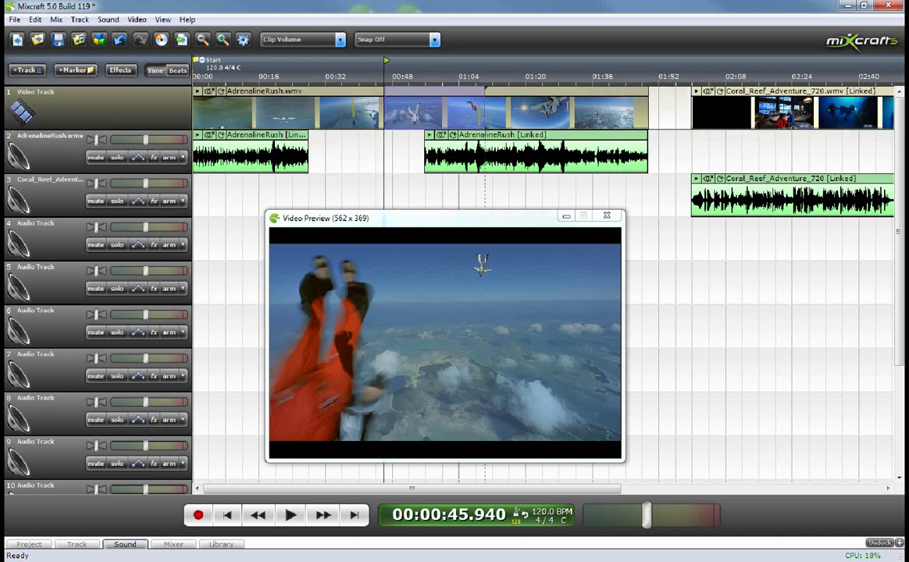
{"action": "key", "text": "Delete"}
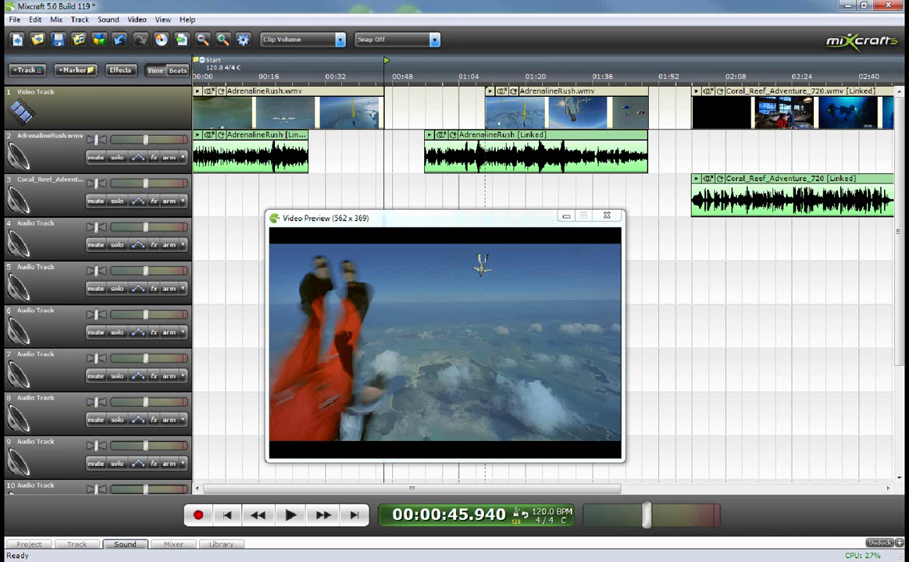
Slide the Coral_Reef_Adventure clips left to about 01:20 and play the join from 01:19
{"action": "left_click_drag", "start_coordinate": [498, 188], "coordinate": [479, 94]}
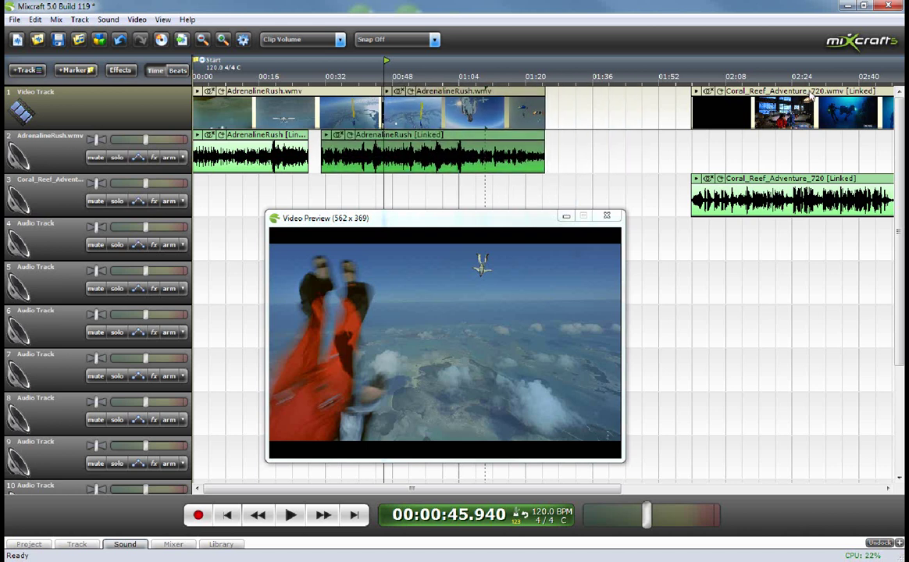
{"action": "left_click_drag", "start_coordinate": [812, 93], "coordinate": [646, 93]}
{"action": "left_click", "coordinate": [524, 78]}
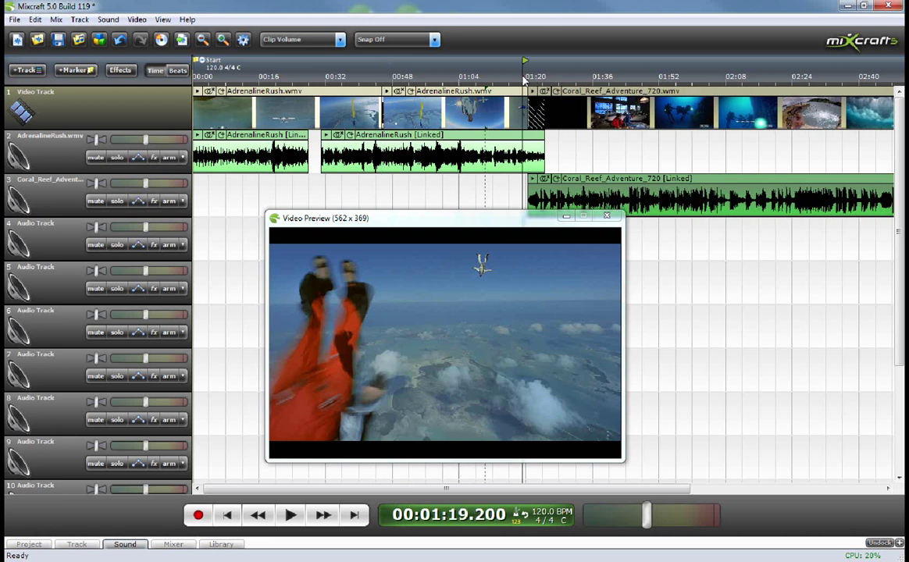
{"action": "left_click", "coordinate": [289, 518]}
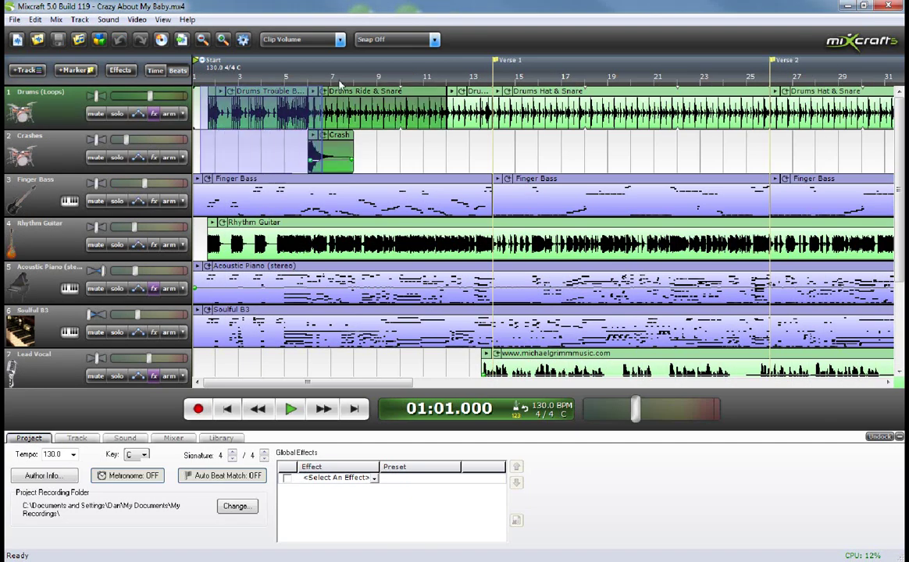
Link the intro drum and crash clips so they move together
{"action": "left_click_drag", "start_coordinate": [340, 82], "coordinate": [471, 77]}
{"action": "right_click", "coordinate": [405, 103]}
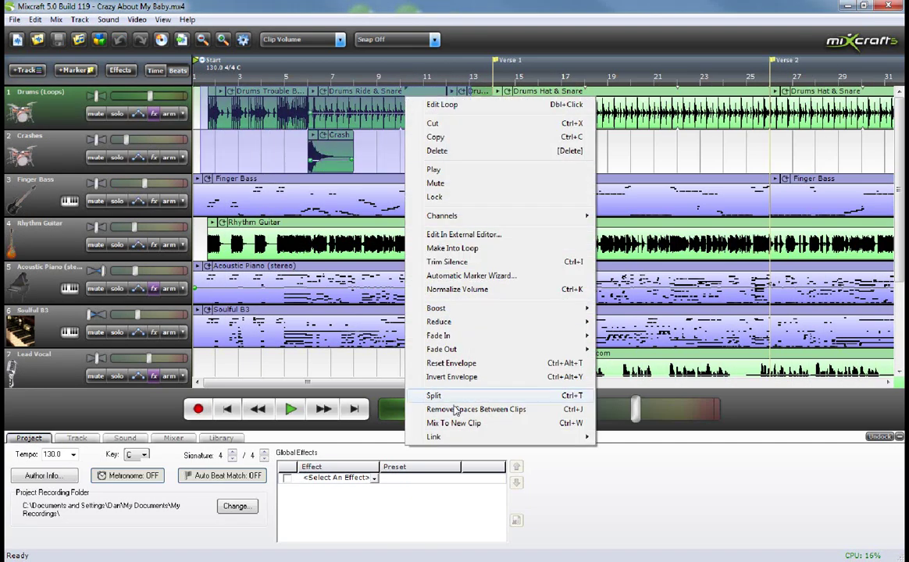
{"action": "mouse_move", "coordinate": [492, 445]}
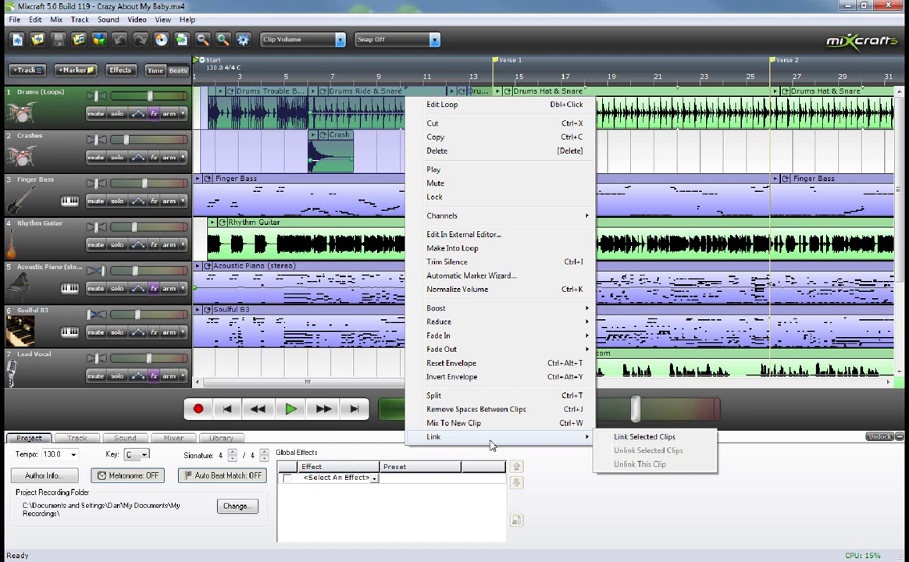
{"action": "left_click", "coordinate": [654, 440]}
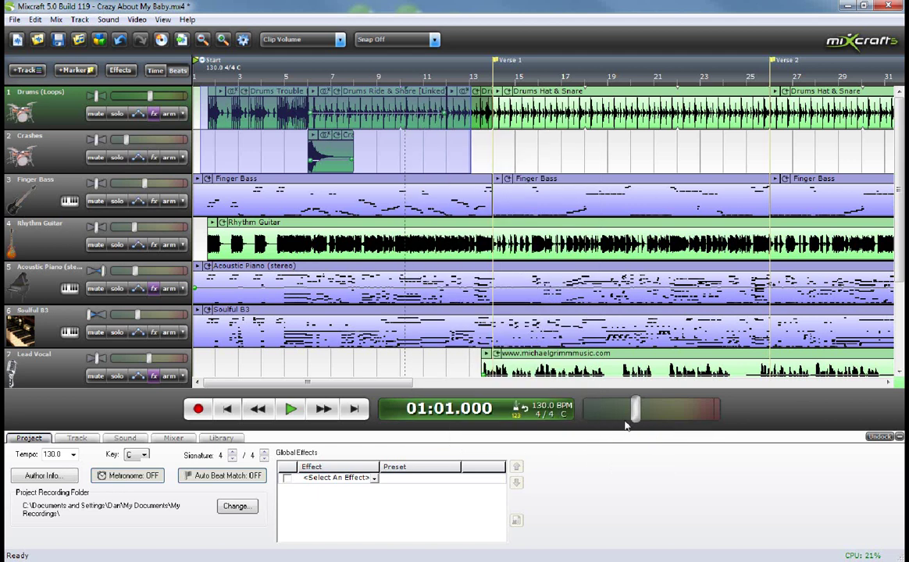
{"action": "left_click", "coordinate": [515, 161]}
{"action": "mouse_move", "coordinate": [387, 93]}
{"action": "left_mouse_down"}
{"action": "mouse_move", "coordinate": [386, 139]}
{"action": "mouse_move", "coordinate": [577, 170]}
{"action": "mouse_move", "coordinate": [670, 162]}
{"action": "mouse_move", "coordinate": [595, 92]}
{"action": "mouse_move", "coordinate": [370, 93]}
{"action": "left_mouse_up"}
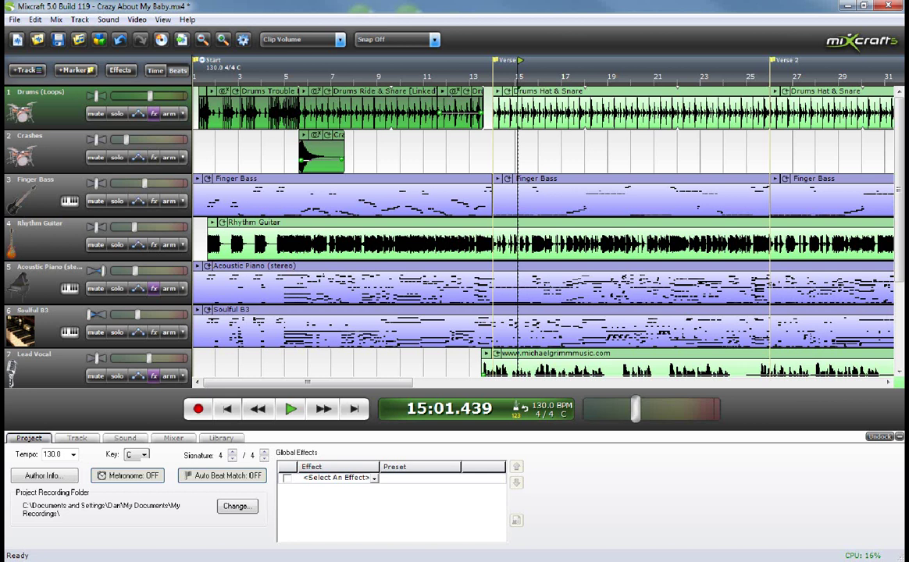
Move the Drums Trouble clip down onto the Crashes track and nudge the Drums Ride & Snare clip
{"action": "left_click", "coordinate": [453, 93]}
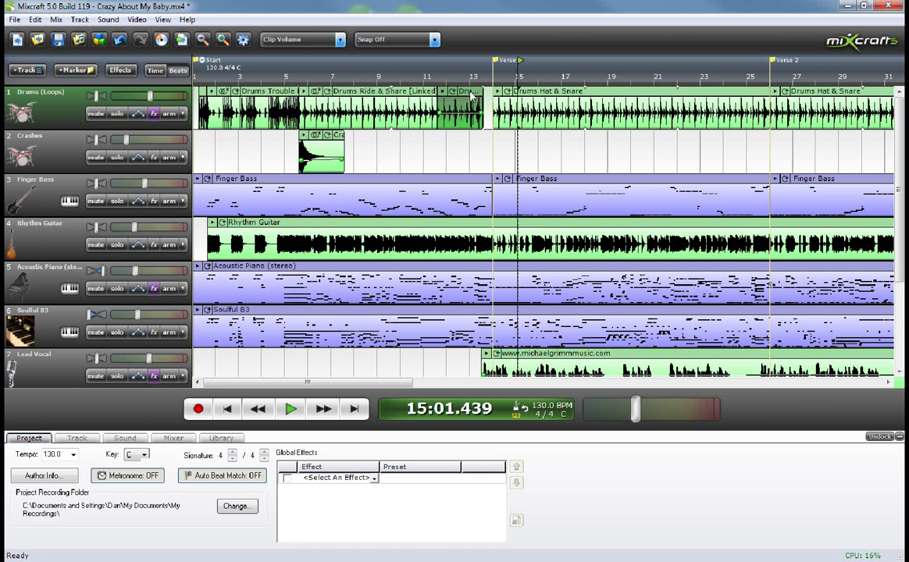
{"action": "left_click_drag", "start_coordinate": [473, 97], "coordinate": [539, 141]}
{"action": "key", "text": "ctrl+z"}
{"action": "left_click_drag", "start_coordinate": [263, 94], "coordinate": [264, 139]}
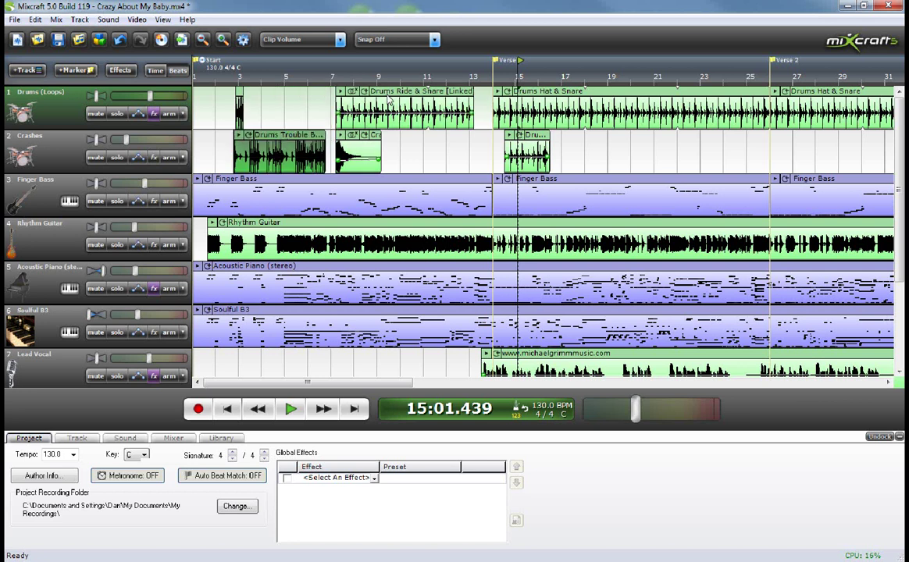
{"action": "mouse_move", "coordinate": [388, 119]}
{"action": "left_mouse_down"}
{"action": "mouse_move", "coordinate": [390, 209]}
{"action": "mouse_move", "coordinate": [441, 160]}
{"action": "mouse_move", "coordinate": [406, 117]}
{"action": "left_mouse_up"}
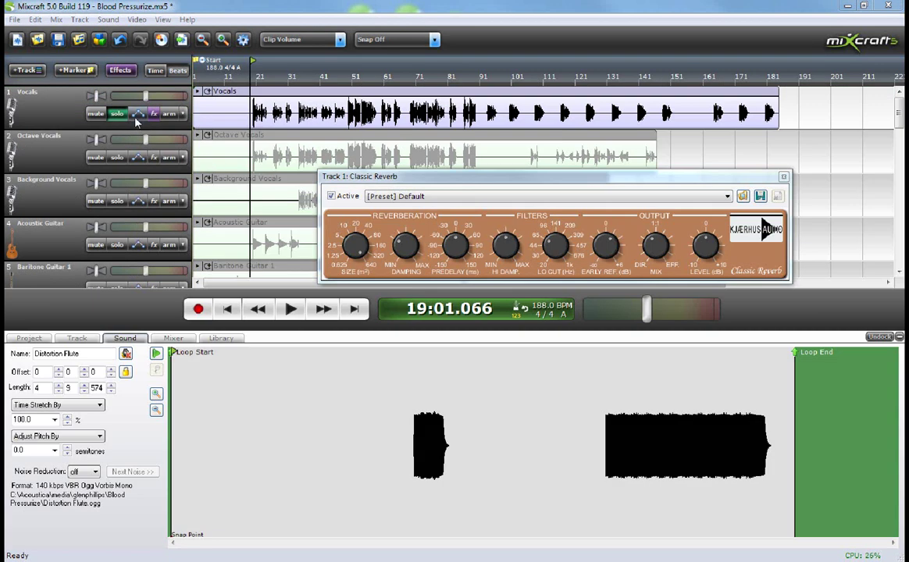
Add a Classic Reverb Damping automation envelope on Vocals, raised near the song start
{"action": "left_click", "coordinate": [137, 115]}
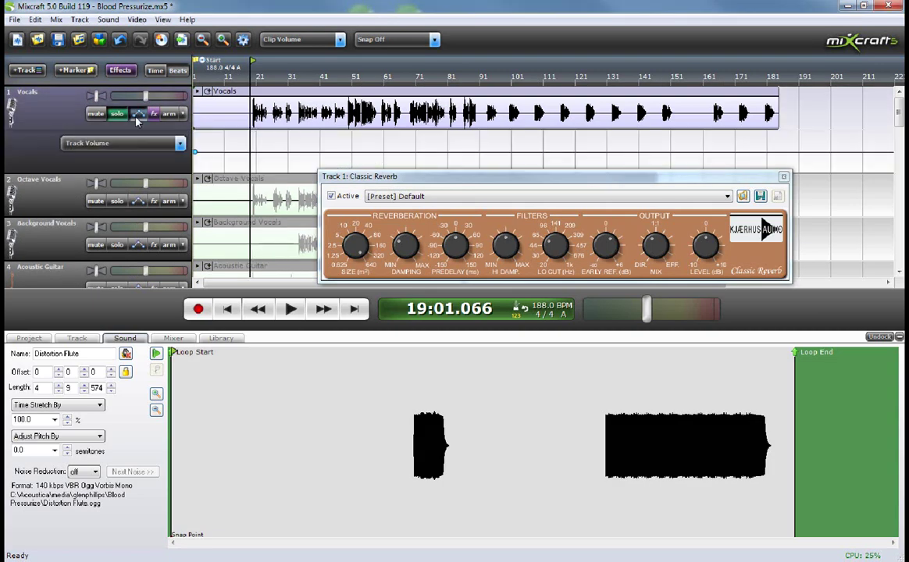
{"action": "left_click", "coordinate": [129, 143]}
{"action": "mouse_move", "coordinate": [141, 208]}
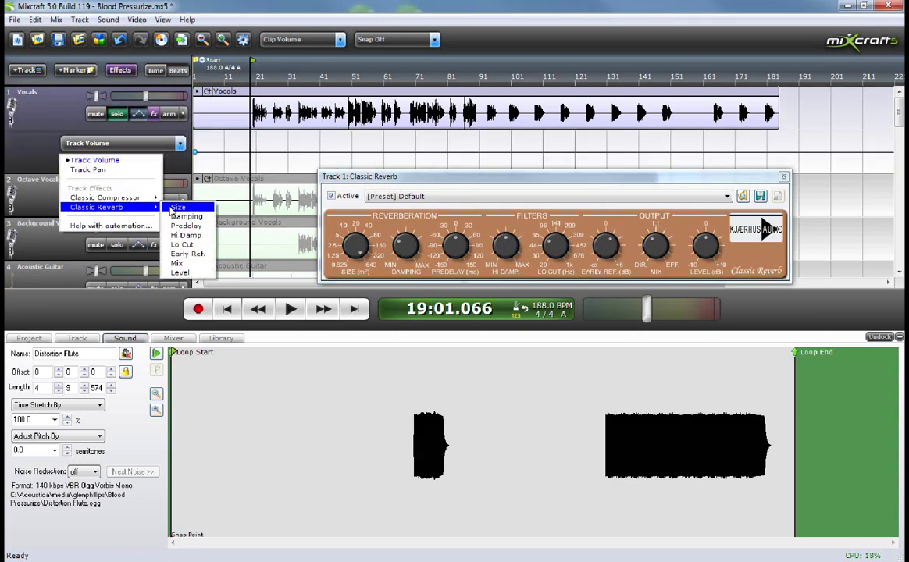
{"action": "left_click", "coordinate": [186, 217]}
{"action": "left_click_drag", "start_coordinate": [227, 161], "coordinate": [220, 134]}
{"action": "left_click", "coordinate": [237, 162]}
{"action": "left_click", "coordinate": [250, 162]}
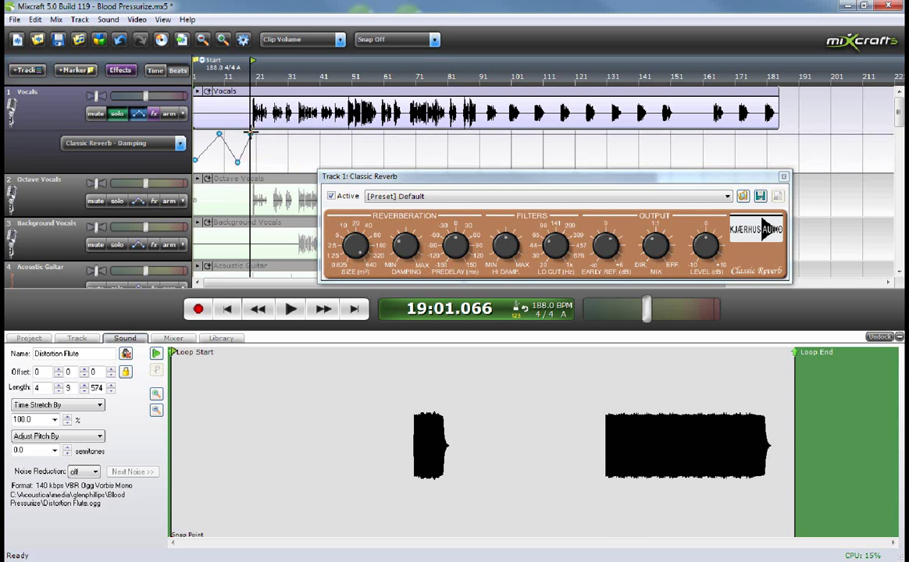
Shape a Classic Reverb Lo Cut envelope around bar 21, then play the automation back
{"action": "left_click", "coordinate": [180, 143]}
{"action": "mouse_move", "coordinate": [117, 207]}
{"action": "left_click", "coordinate": [185, 248]}
{"action": "left_click_drag", "start_coordinate": [248, 160], "coordinate": [249, 133]}
{"action": "left_click", "coordinate": [267, 158]}
{"action": "left_click", "coordinate": [284, 145]}
{"action": "left_click", "coordinate": [303, 170]}
{"action": "left_click", "coordinate": [236, 72]}
{"action": "left_click", "coordinate": [290, 313]}
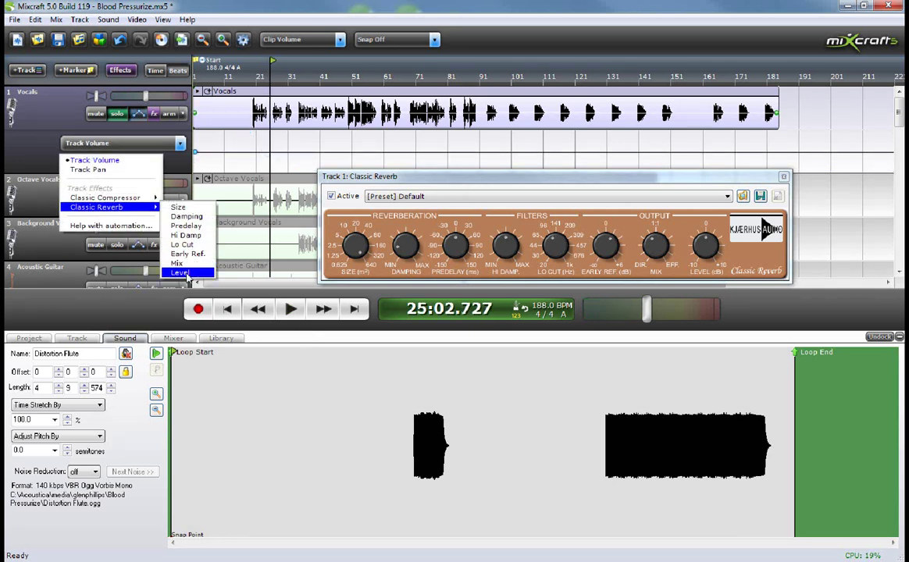
Pull the Classic Reverb Mix envelope down after bar 25 and play from bar 18
{"action": "left_click", "coordinate": [178, 263]}
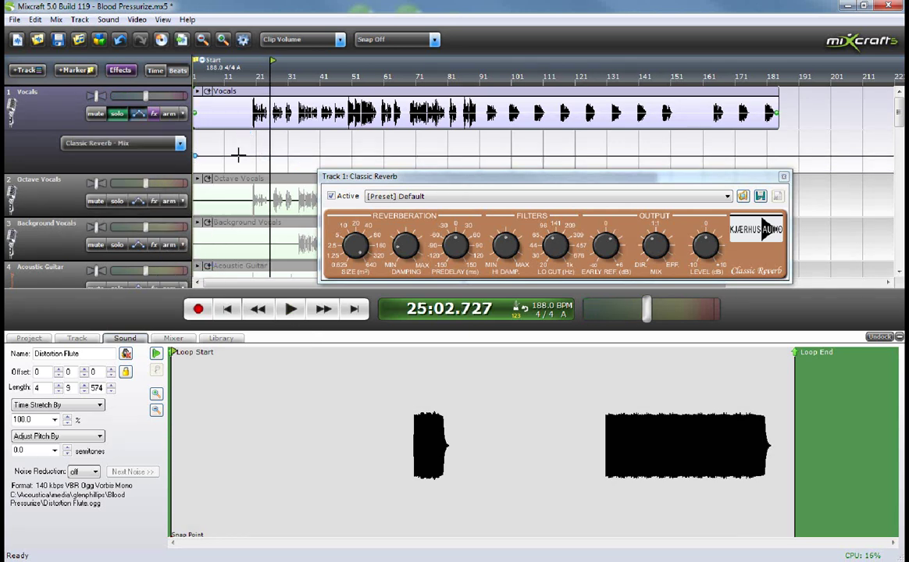
{"action": "scroll", "coordinate": [293, 162], "scroll_direction": "up", "scroll_amount": 2}
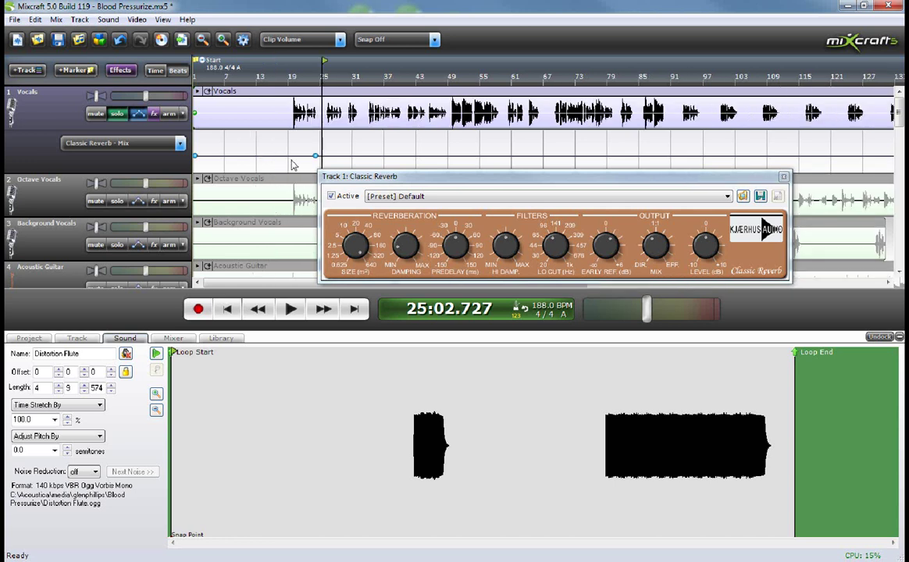
{"action": "left_click_drag", "start_coordinate": [341, 175], "coordinate": [344, 198]}
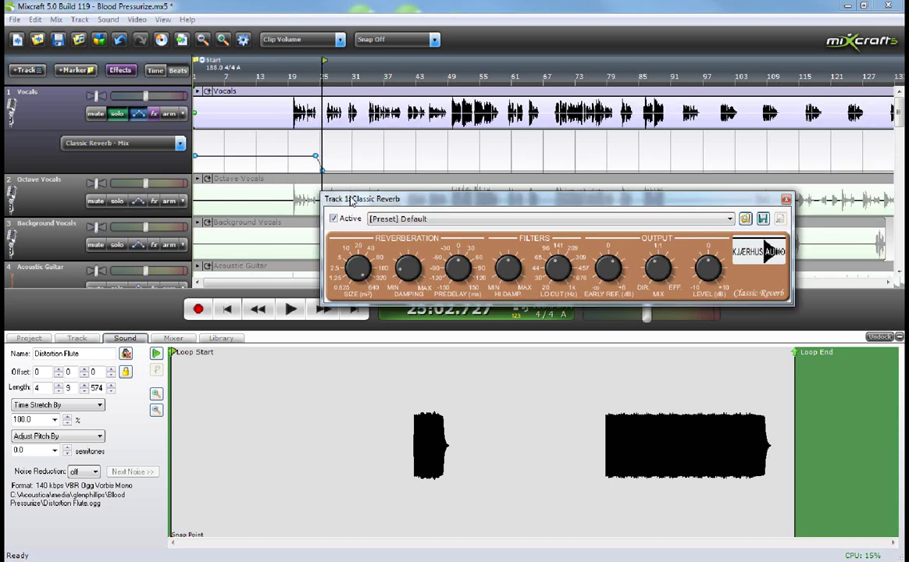
{"action": "left_click_drag", "start_coordinate": [316, 156], "coordinate": [349, 159]}
{"action": "left_click", "coordinate": [289, 75]}
{"action": "key", "text": "space"}
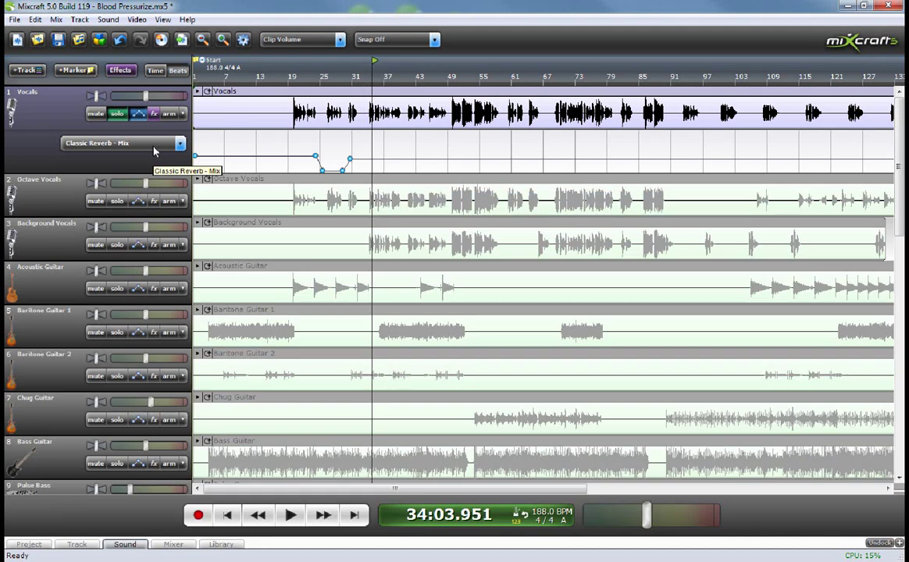
Drag the Track Volume envelope points down to silence, then bring up the add-track menu
{"action": "left_click", "coordinate": [121, 143]}
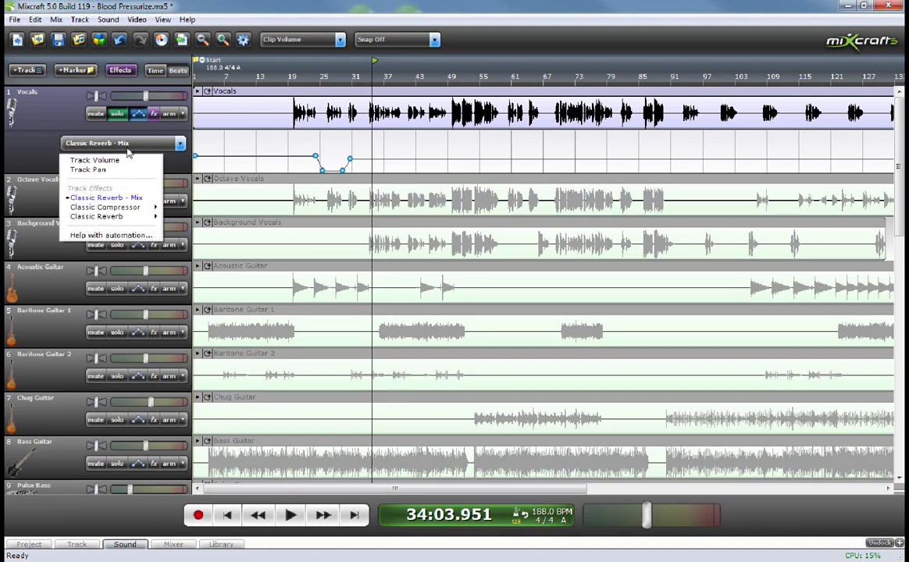
{"action": "left_click", "coordinate": [118, 161]}
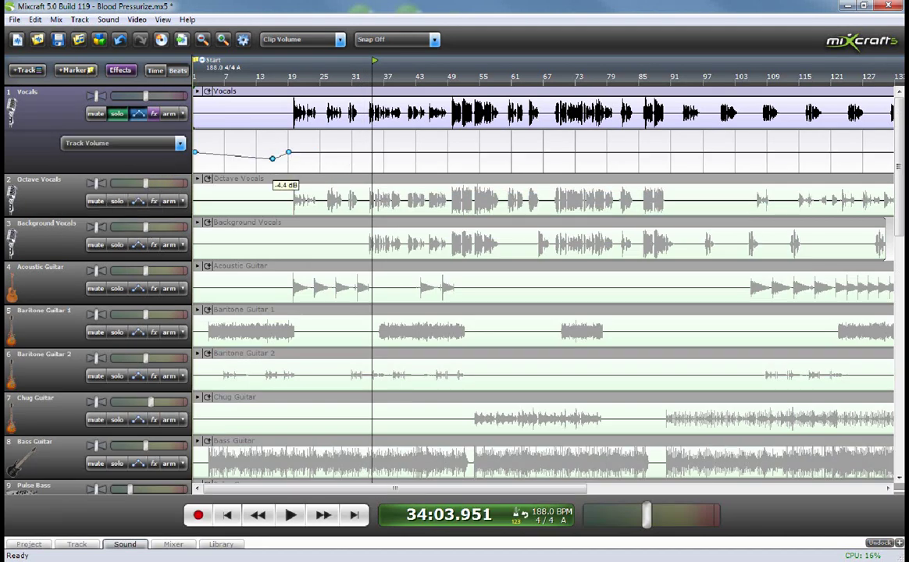
{"action": "left_click_drag", "start_coordinate": [271, 162], "coordinate": [264, 181]}
{"action": "left_click_drag", "start_coordinate": [196, 150], "coordinate": [196, 173]}
{"action": "left_click_drag", "start_coordinate": [385, 152], "coordinate": [396, 170]}
{"action": "left_click", "coordinate": [24, 70]}
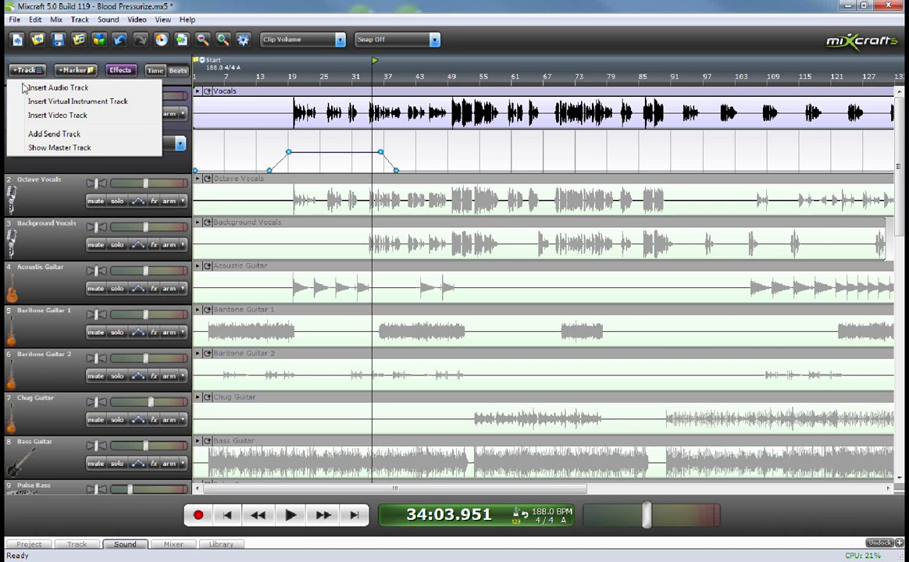
Show the Master Track, fade Master Volume to -Inf dB near bar 181, and play the ending
{"action": "left_click", "coordinate": [44, 148]}
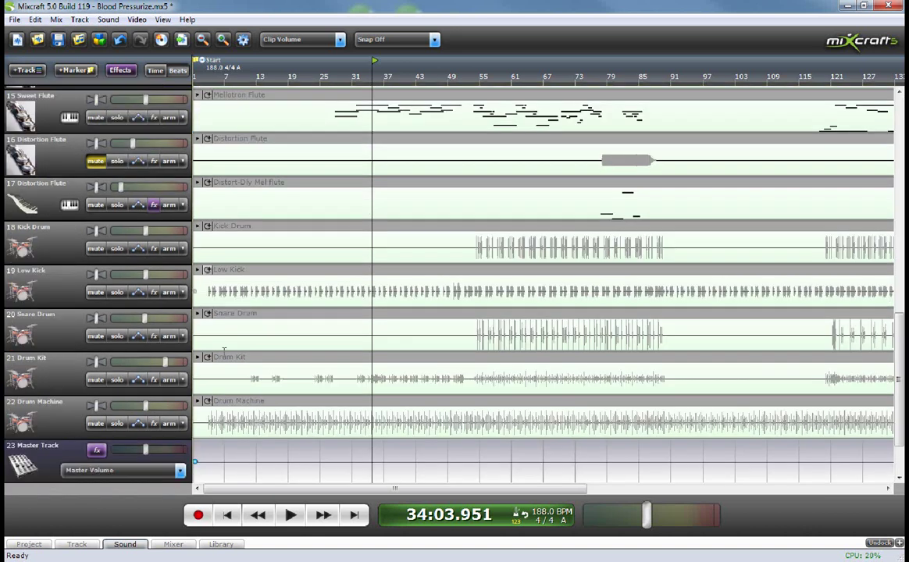
{"action": "left_click", "coordinate": [142, 473]}
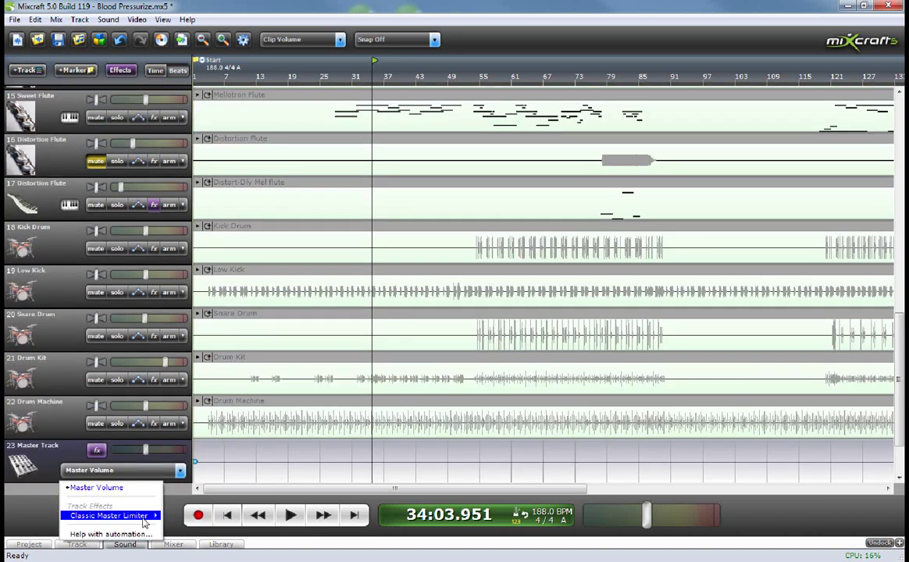
{"action": "left_click", "coordinate": [96, 488]}
{"action": "left_click_drag", "start_coordinate": [258, 490], "coordinate": [418, 490]}
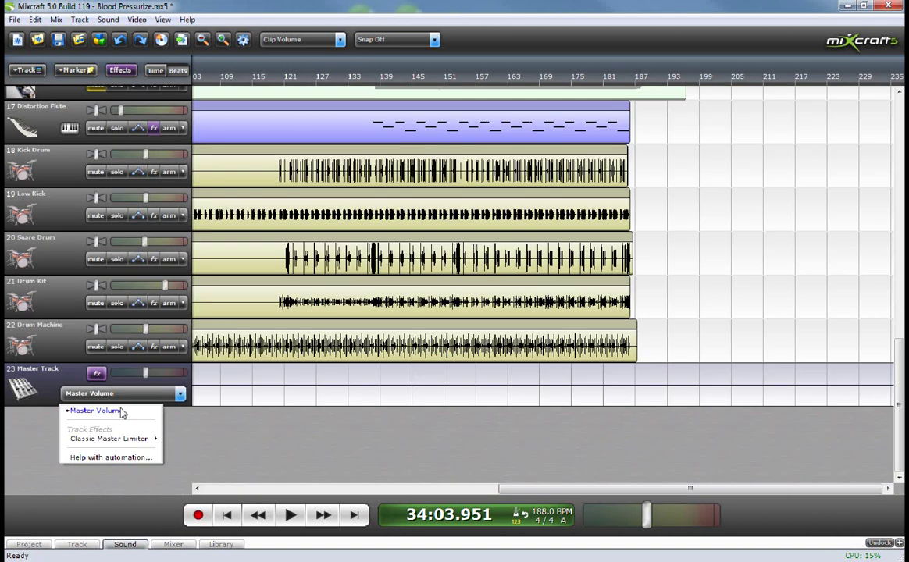
{"action": "left_click", "coordinate": [91, 408]}
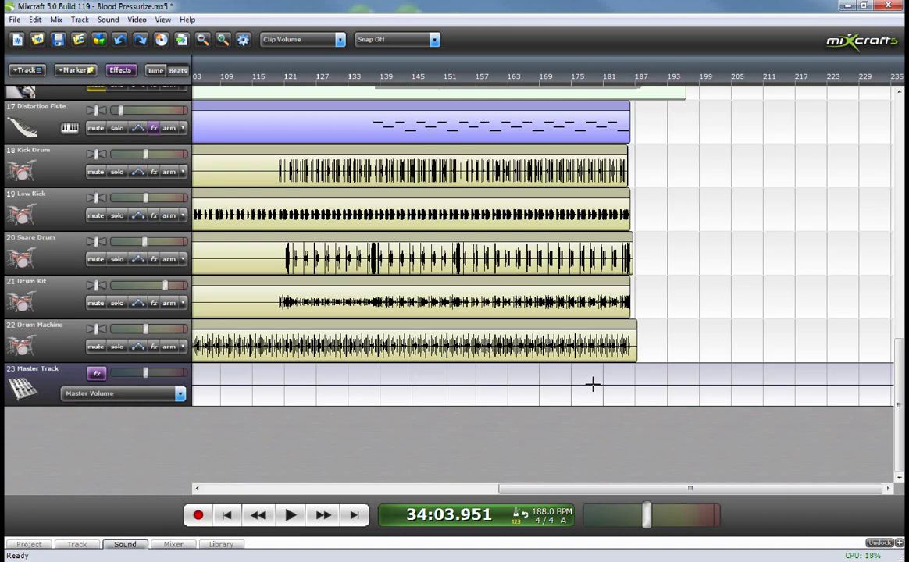
{"action": "left_click_drag", "start_coordinate": [613, 385], "coordinate": [622, 403]}
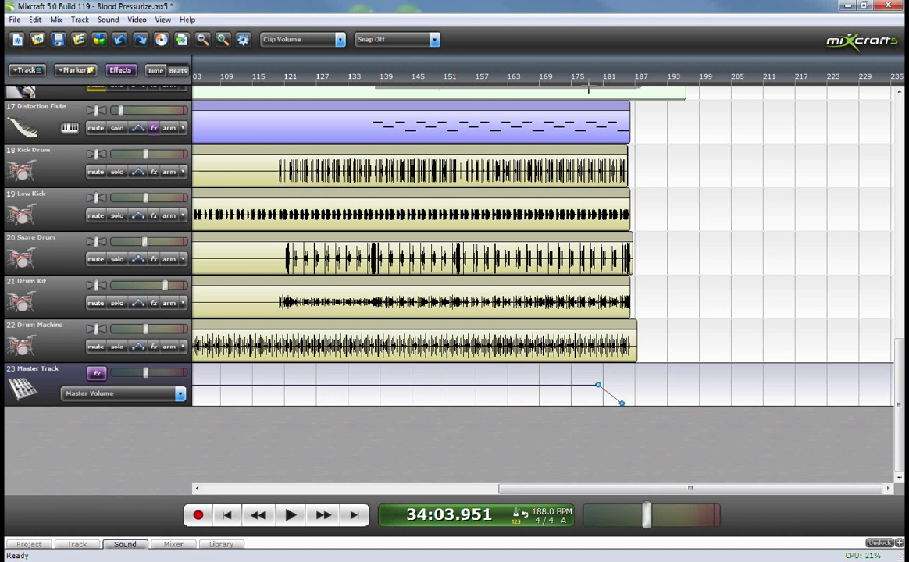
{"action": "left_click", "coordinate": [589, 88]}
{"action": "key", "text": "space"}
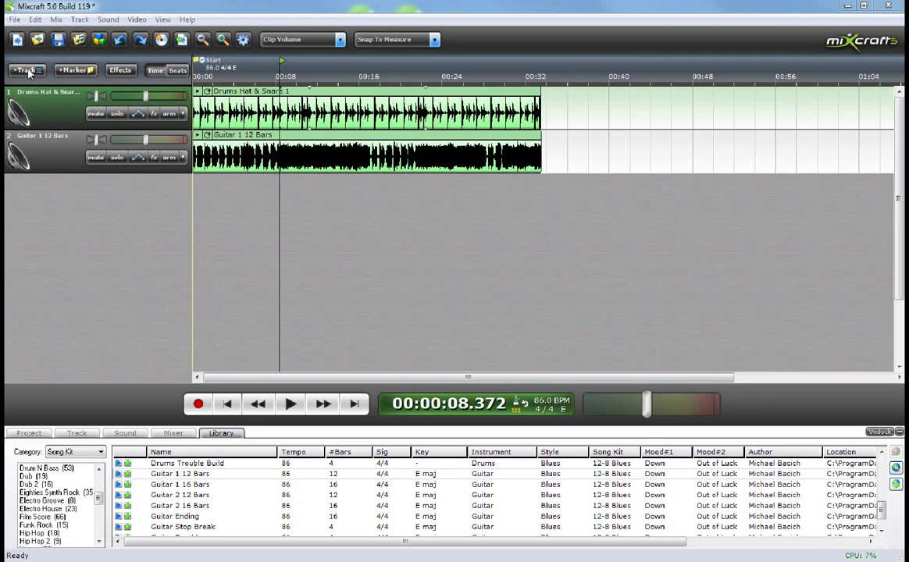
Add a Send Track and load Classic Reverb on it with the *Small Hall (Send) preset
{"action": "left_click", "coordinate": [26, 69]}
{"action": "left_click", "coordinate": [55, 134]}
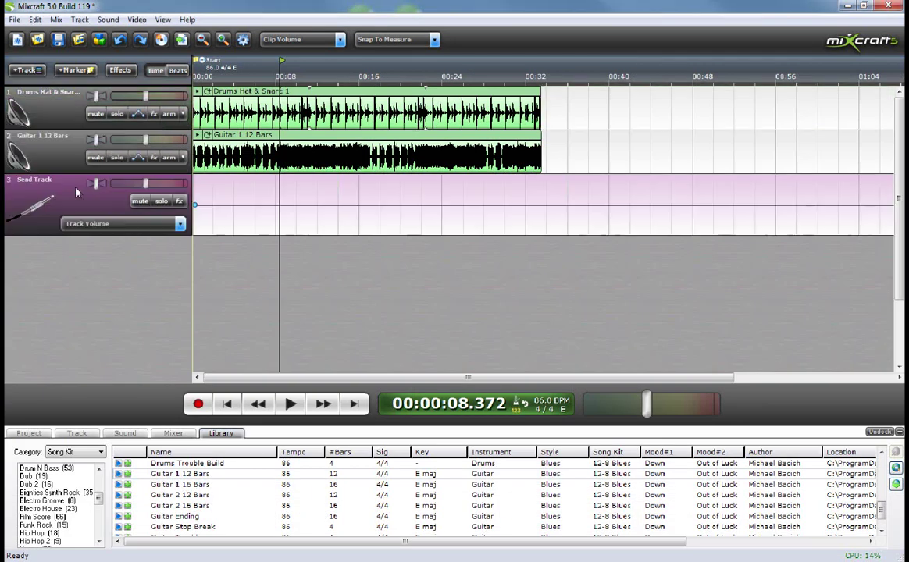
{"action": "left_click", "coordinate": [179, 201]}
{"action": "left_click", "coordinate": [287, 184]}
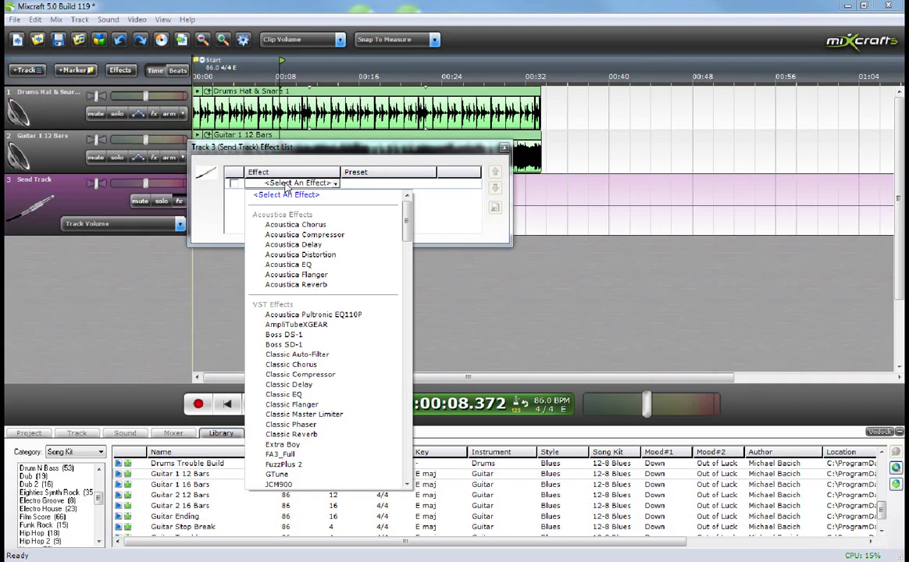
{"action": "left_click", "coordinate": [292, 434]}
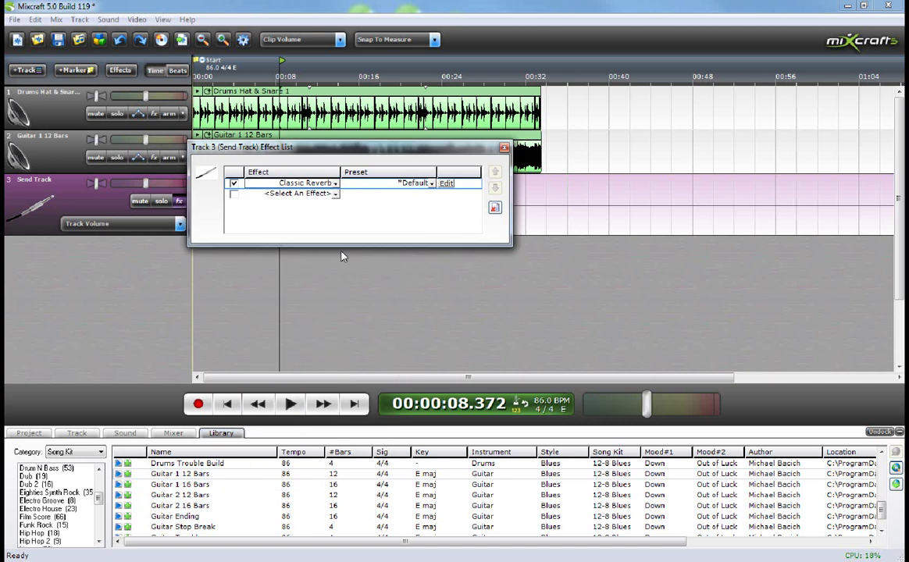
{"action": "left_click", "coordinate": [405, 188]}
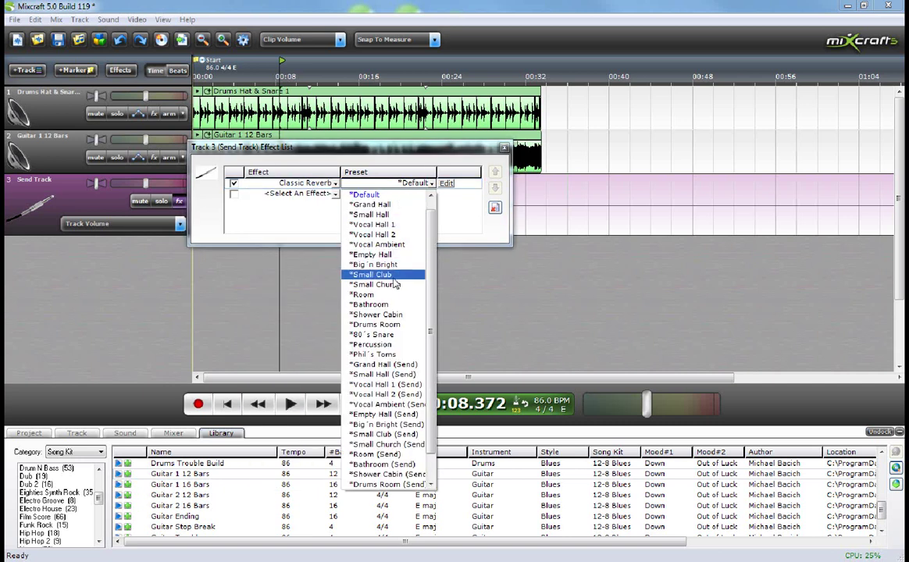
{"action": "left_click", "coordinate": [382, 374]}
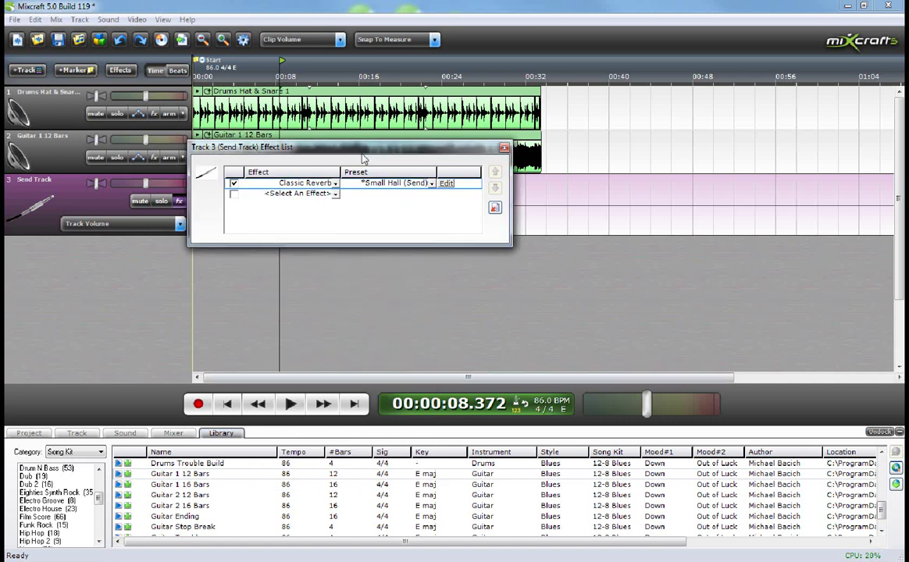
{"action": "left_click_drag", "start_coordinate": [332, 148], "coordinate": [447, 226]}
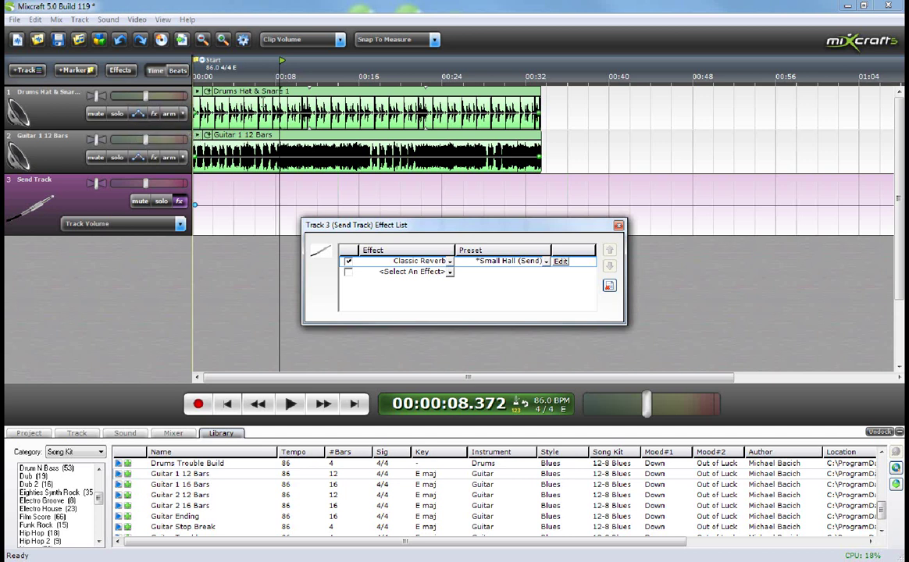
Automate the drums' Send 1 (Send Track) level and raise it
{"action": "left_click", "coordinate": [137, 114]}
{"action": "left_click", "coordinate": [136, 141]}
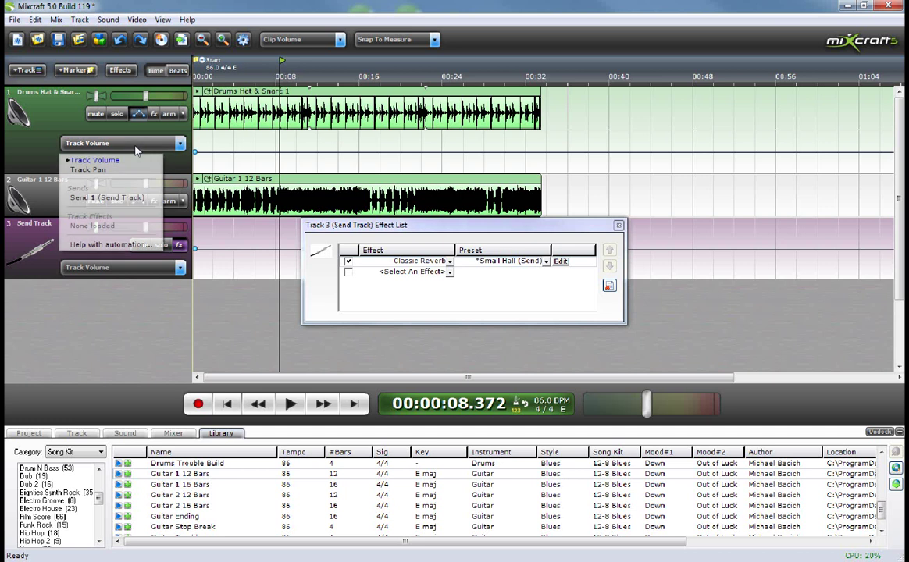
{"action": "left_click", "coordinate": [129, 200]}
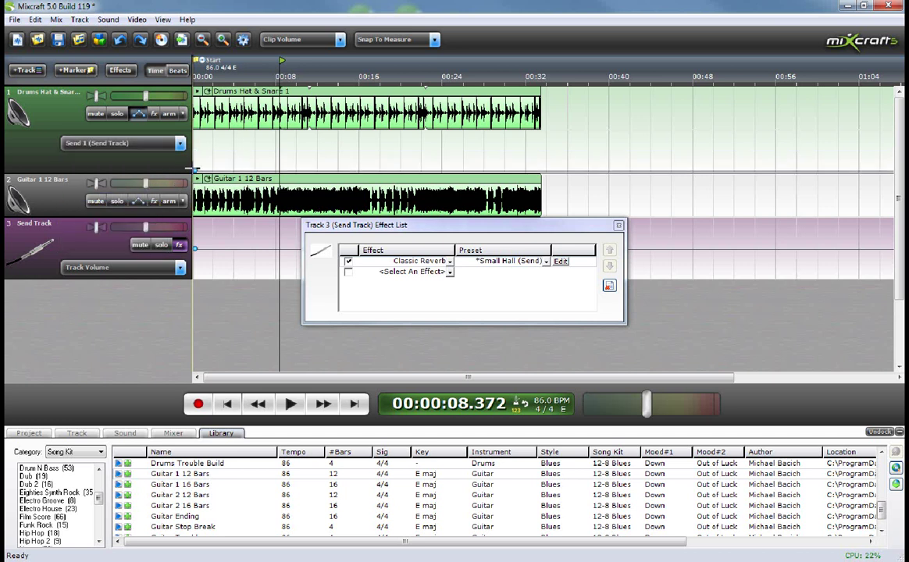
{"action": "left_click_drag", "start_coordinate": [196, 168], "coordinate": [196, 154]}
Raise the guitar's Send 1 (Send Track) envelope, then play from the start
{"action": "left_click", "coordinate": [138, 200]}
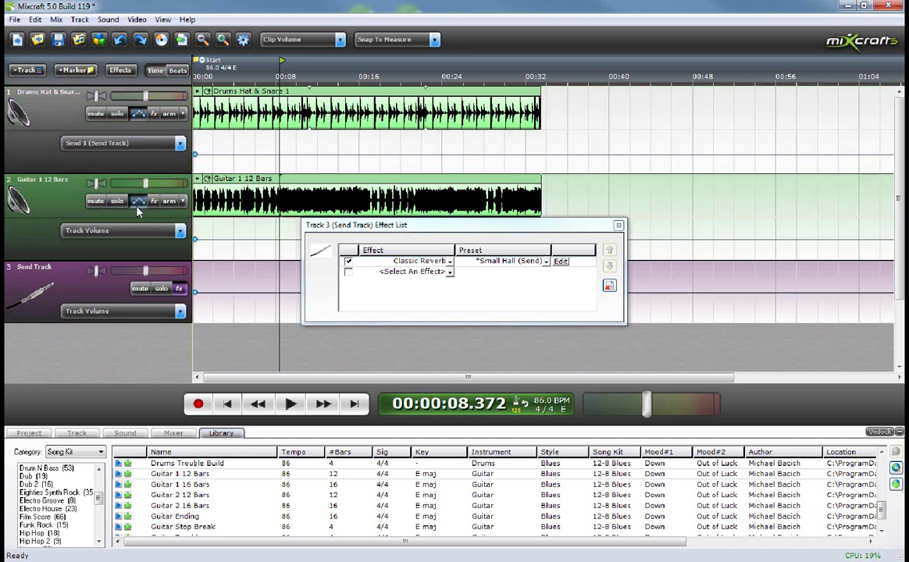
{"action": "left_click", "coordinate": [125, 230]}
{"action": "left_click", "coordinate": [117, 290]}
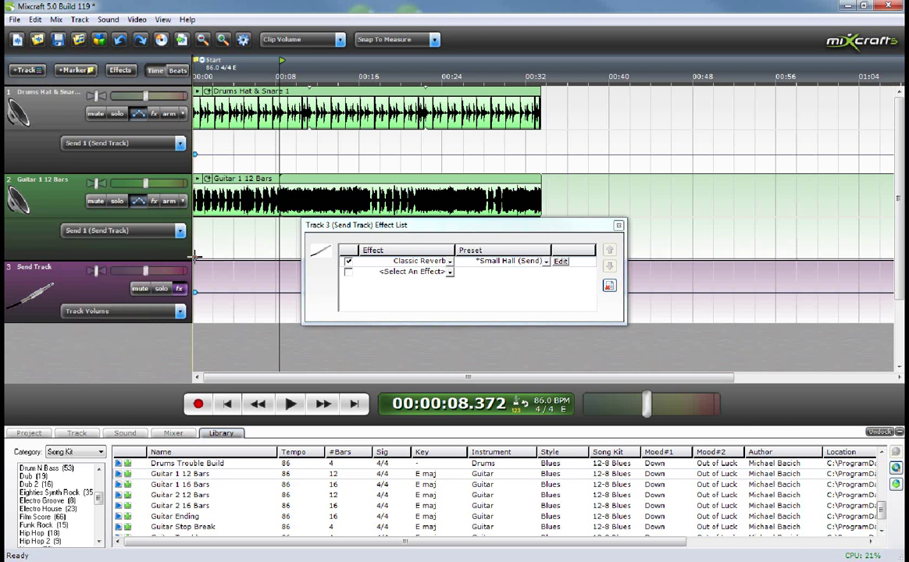
{"action": "left_click_drag", "start_coordinate": [195, 256], "coordinate": [195, 244]}
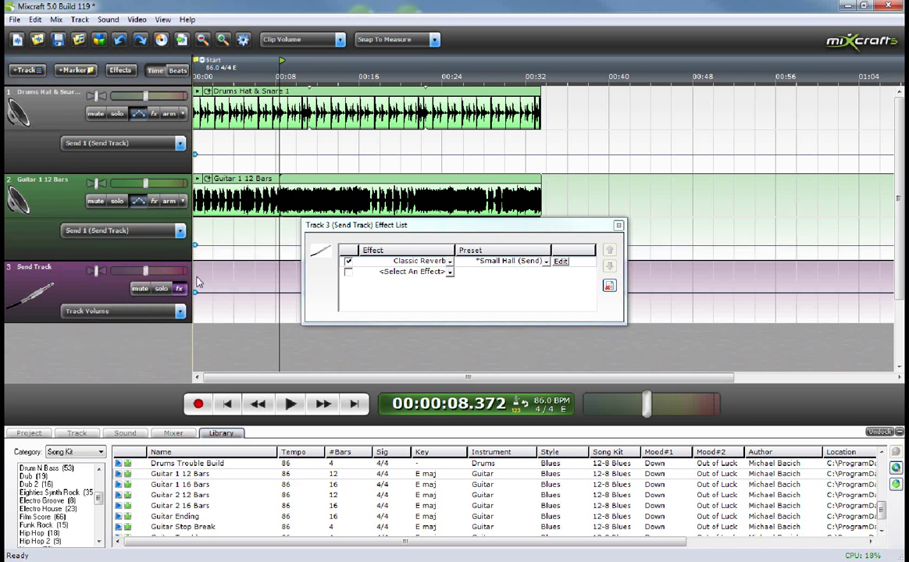
{"action": "left_click", "coordinate": [225, 405]}
{"action": "left_click", "coordinate": [291, 404]}
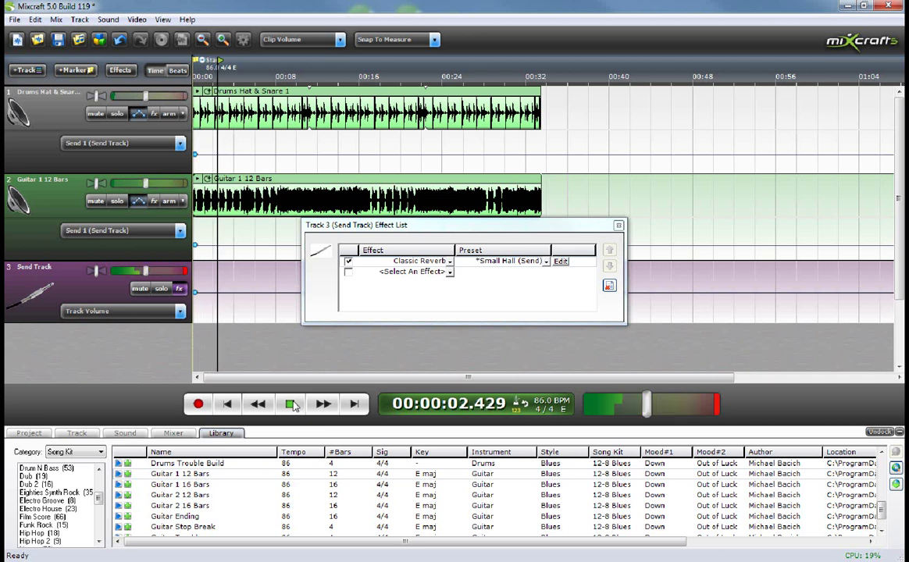
Open and enlarge the mixer, setting drums send to 22.6 and guitar send to 19.4
{"action": "left_click", "coordinate": [292, 405]}
{"action": "left_click", "coordinate": [173, 432]}
{"action": "left_click_drag", "start_coordinate": [159, 427], "coordinate": [149, 267]}
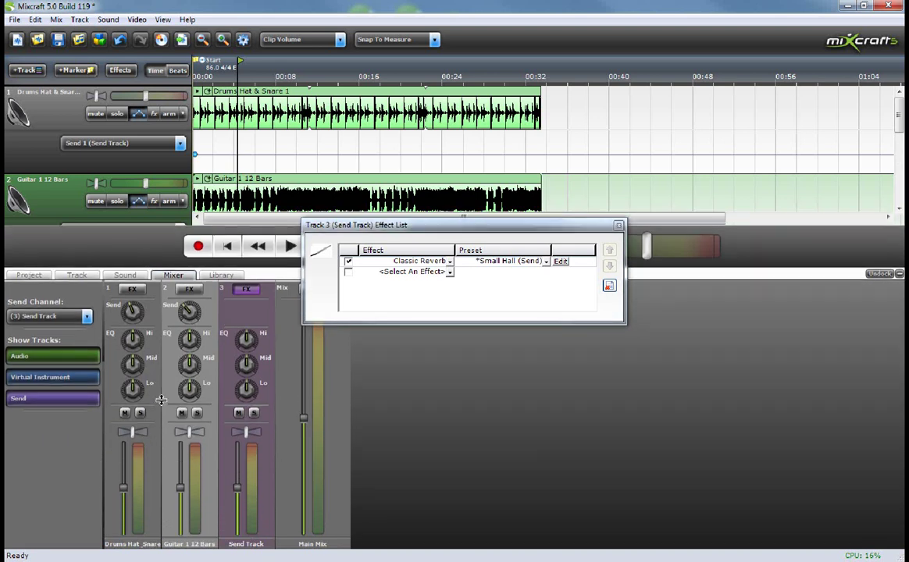
{"action": "left_click_drag", "start_coordinate": [135, 328], "coordinate": [135, 337]}
{"action": "mouse_move", "coordinate": [189, 311]}
{"action": "left_mouse_down"}
{"action": "mouse_move", "coordinate": [191, 321]}
{"action": "mouse_move", "coordinate": [193, 297]}
{"action": "left_mouse_up"}
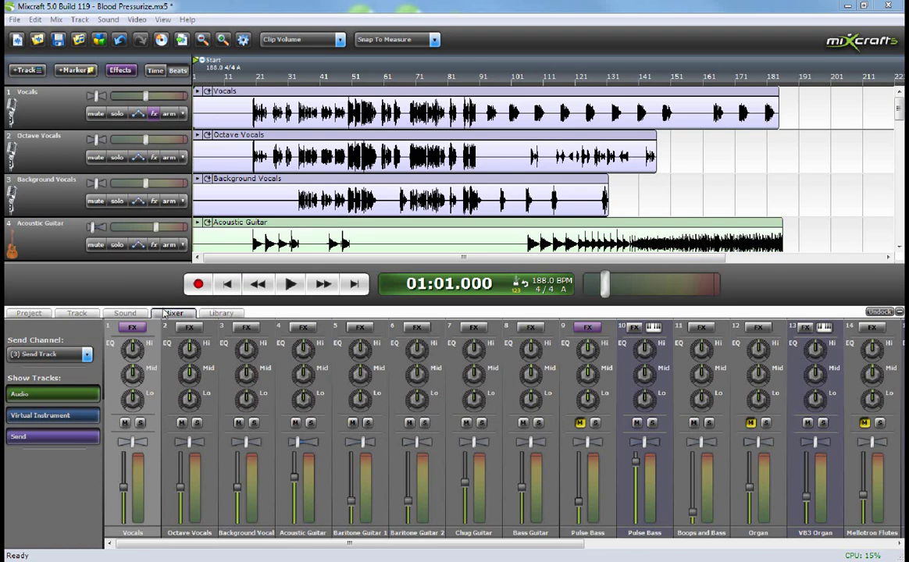
Play from bar 33, toggle Octave Vocals solo and mute off, and pan it 80% left
{"action": "left_click", "coordinate": [297, 92]}
{"action": "left_click", "coordinate": [291, 284]}
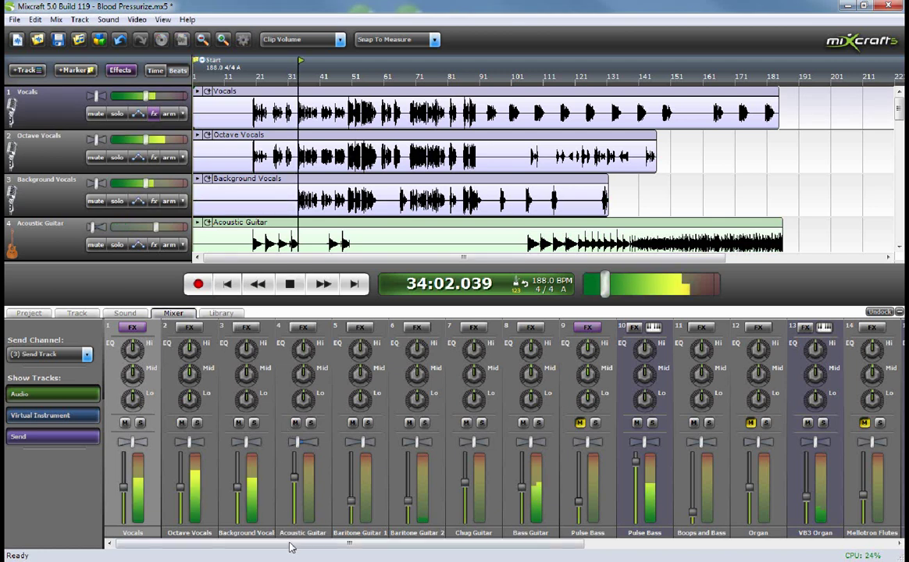
{"action": "left_click_drag", "start_coordinate": [289, 548], "coordinate": [267, 543]}
{"action": "left_click", "coordinate": [196, 424]}
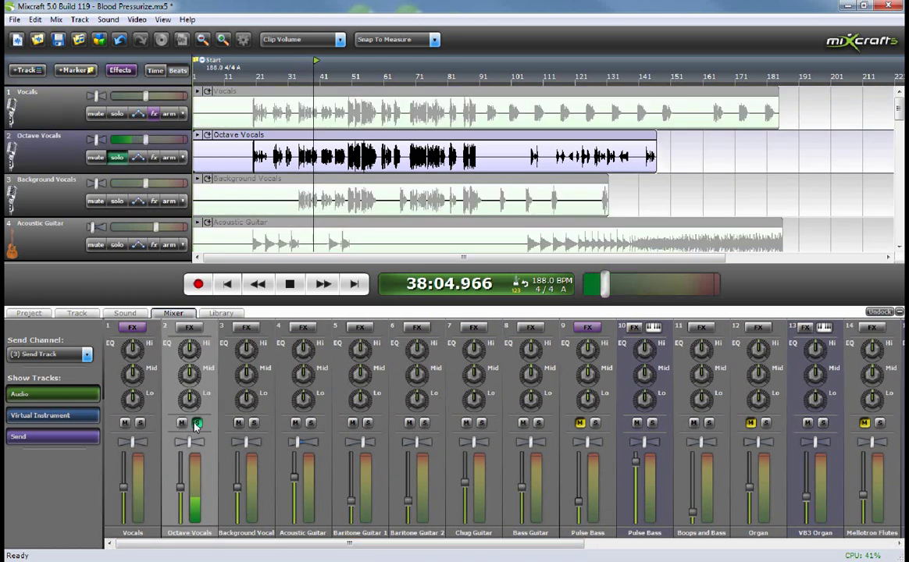
{"action": "left_click", "coordinate": [196, 423]}
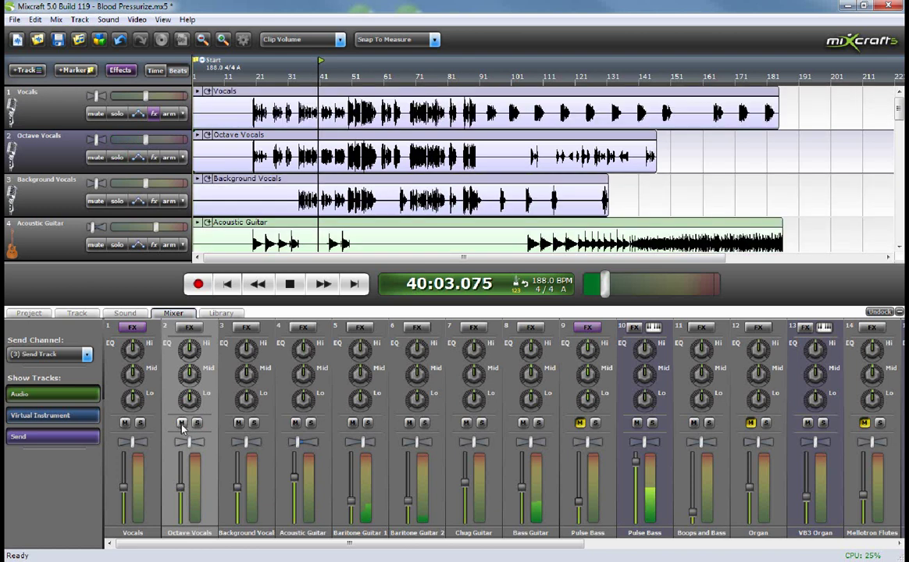
{"action": "left_click", "coordinate": [181, 423]}
{"action": "left_click", "coordinate": [181, 423]}
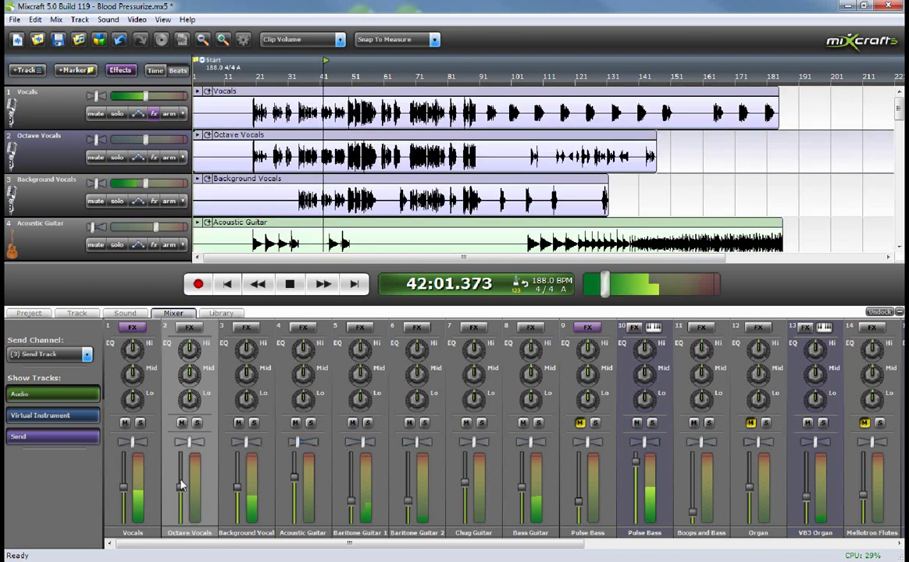
{"action": "left_click_drag", "start_coordinate": [179, 485], "coordinate": [189, 442]}
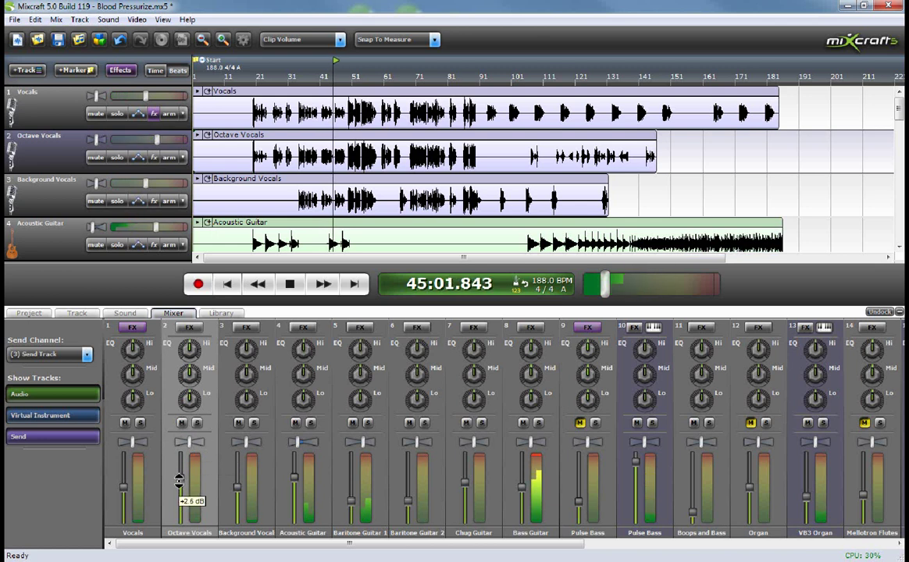
Solo the Vocals channel and bring up its effect list
{"action": "left_click", "coordinate": [140, 423]}
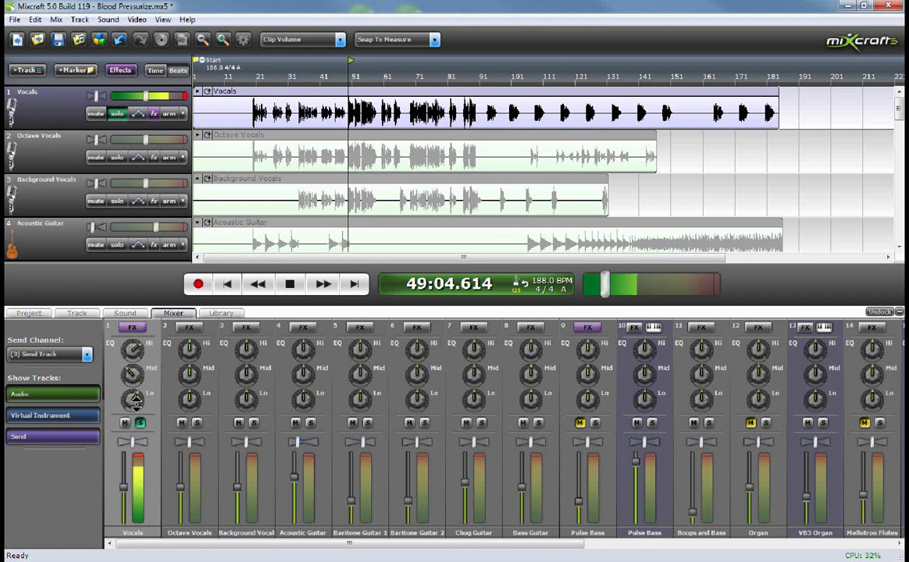
{"action": "left_click", "coordinate": [136, 329]}
{"action": "left_click_drag", "start_coordinate": [348, 53], "coordinate": [246, 180]}
Stop playback, then open the Pulse Bass instrument and effect windows and move them aside
{"action": "key", "text": "space"}
{"action": "left_click", "coordinate": [659, 386]}
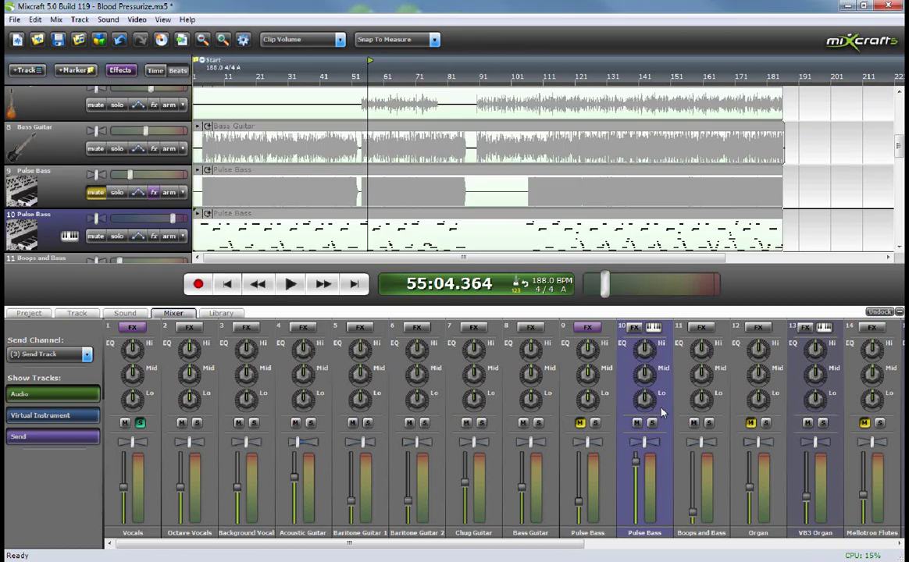
{"action": "left_click", "coordinate": [655, 328]}
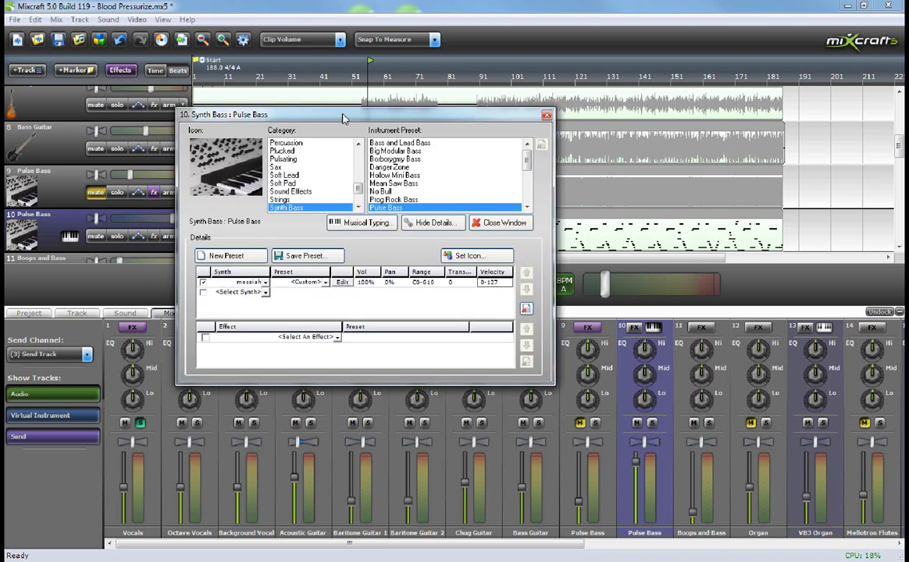
{"action": "mouse_move", "coordinate": [343, 119]}
{"action": "left_mouse_down"}
{"action": "mouse_move", "coordinate": [364, 147]}
{"action": "mouse_move", "coordinate": [355, 125]}
{"action": "left_mouse_up"}
{"action": "left_click", "coordinate": [633, 328]}
{"action": "left_click_drag", "start_coordinate": [407, 200], "coordinate": [445, 223]}
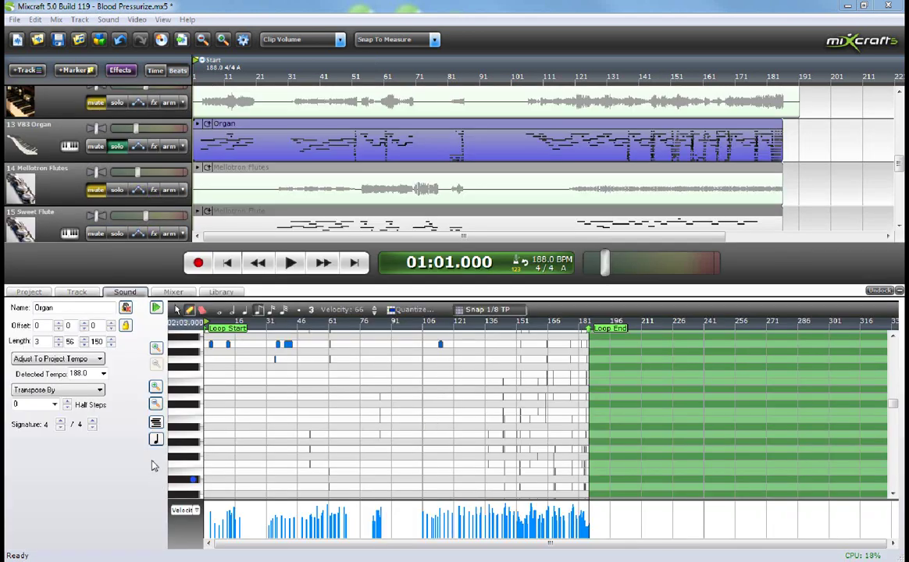
Show the Organ clip as notation, play it once, and set Snap to 1/4 notes
{"action": "left_click", "coordinate": [155, 439]}
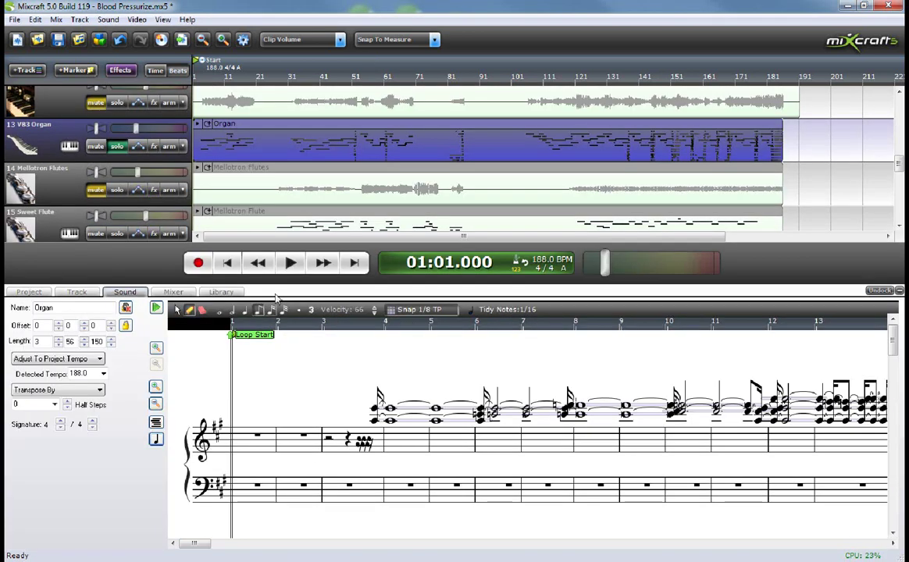
{"action": "left_click", "coordinate": [286, 266]}
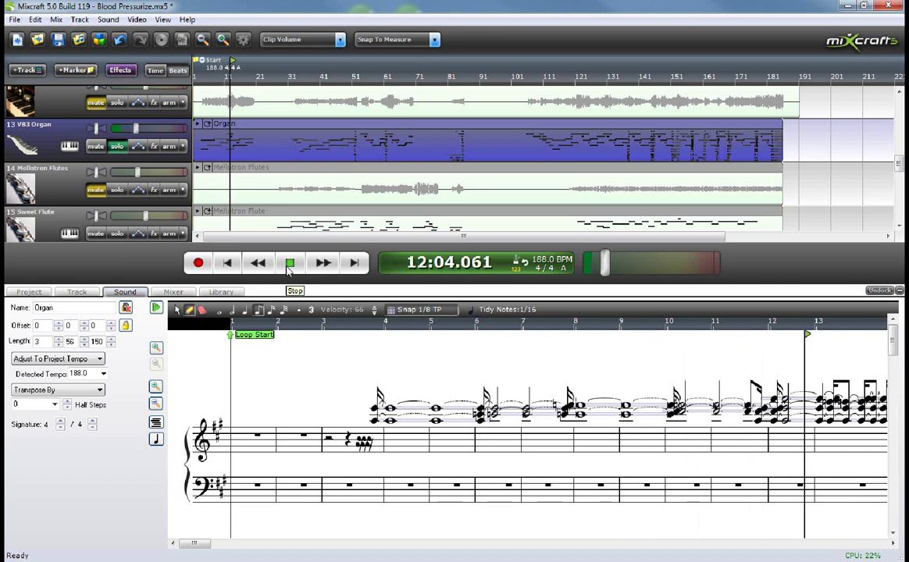
{"action": "left_click", "coordinate": [289, 263]}
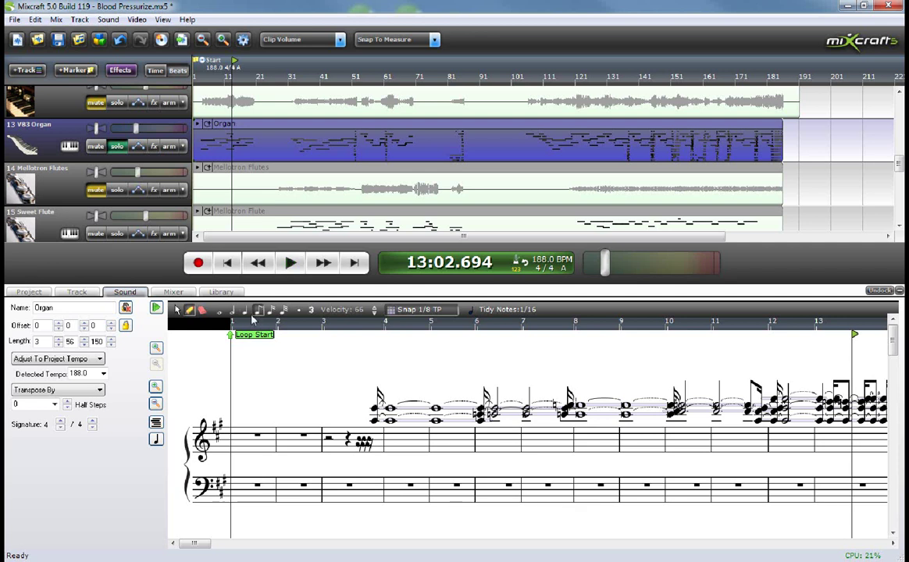
{"action": "left_click", "coordinate": [416, 310]}
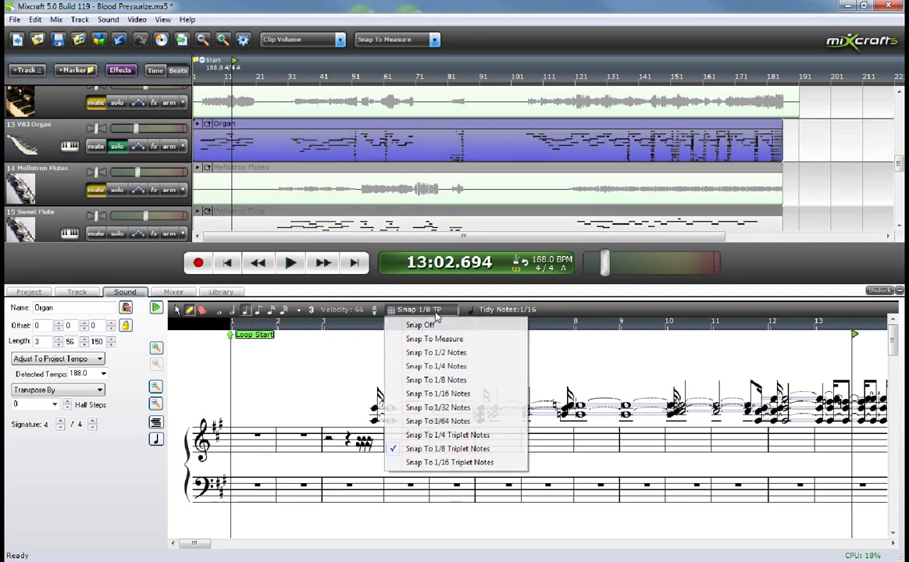
{"action": "left_click", "coordinate": [436, 366]}
Draw bass-clef notes across measures 3 and 4
{"action": "left_click", "coordinate": [328, 490]}
{"action": "left_click", "coordinate": [359, 489]}
{"action": "left_click", "coordinate": [389, 482]}
{"action": "left_click", "coordinate": [399, 491]}
{"action": "left_click", "coordinate": [409, 494]}
{"action": "left_click", "coordinate": [420, 490]}
Add bass notes in measures 5 and 6, then stretch held notes through measure 11
{"action": "left_click", "coordinate": [445, 500]}
{"action": "left_click", "coordinate": [465, 488]}
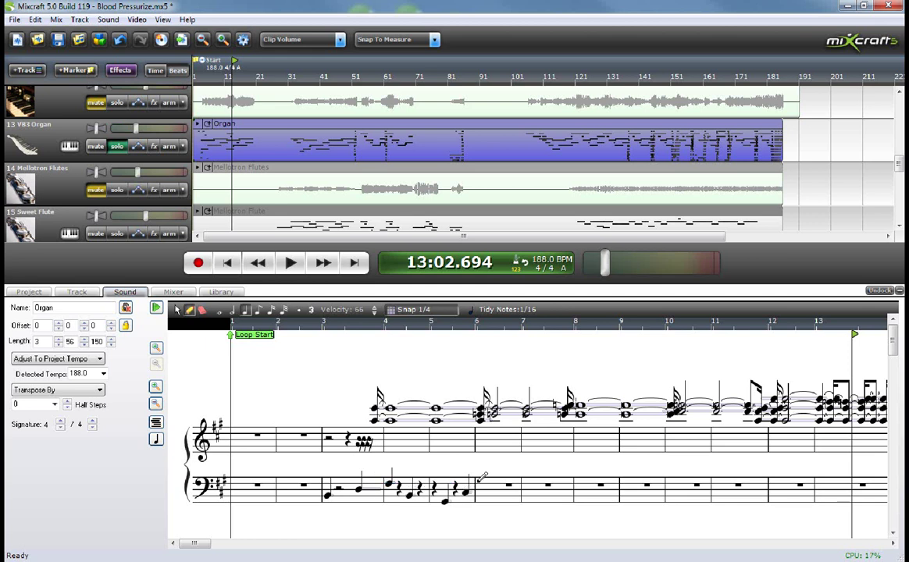
{"action": "left_click", "coordinate": [482, 484]}
{"action": "left_click", "coordinate": [500, 489]}
{"action": "left_click", "coordinate": [511, 495]}
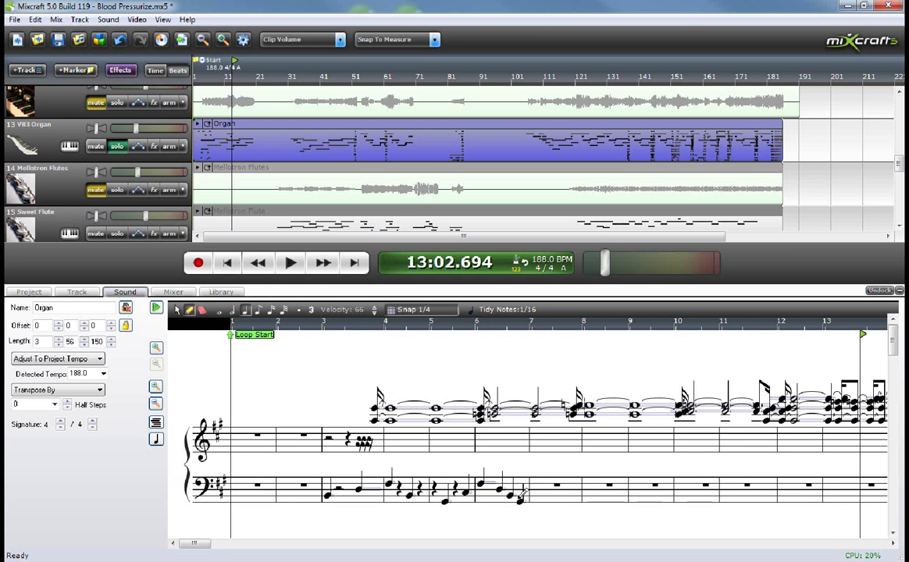
{"action": "left_click_drag", "start_coordinate": [498, 484], "coordinate": [666, 484]}
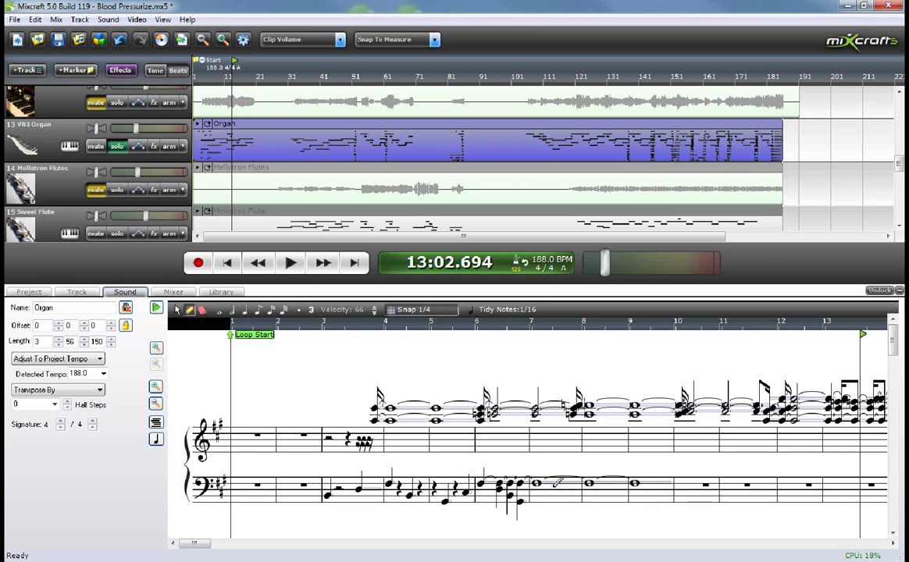
{"action": "left_click_drag", "start_coordinate": [555, 488], "coordinate": [608, 449]}
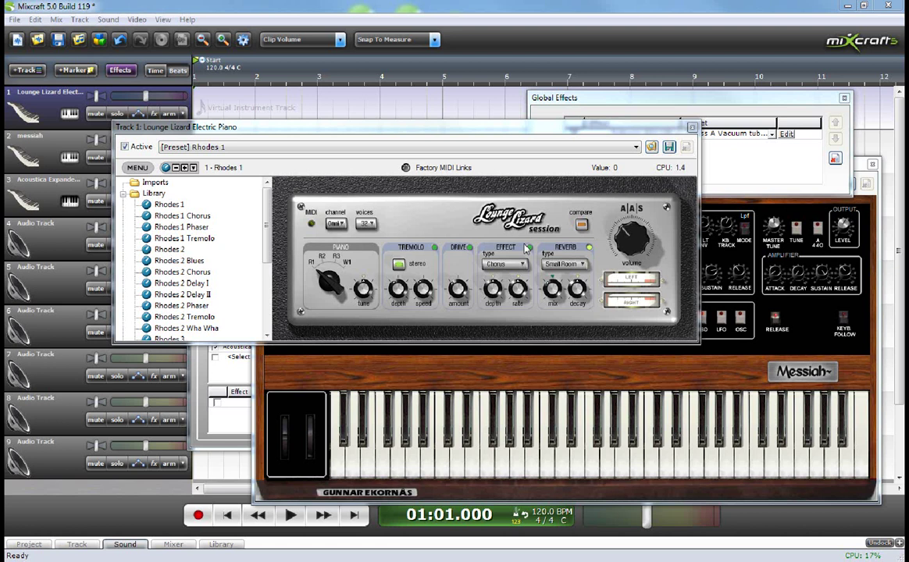
Scroll the Lounge Lizard preset list and choose the Wurli 1 Logical electric piano preset
{"action": "scroll", "coordinate": [219, 216], "scroll_direction": "down", "scroll_amount": 4}
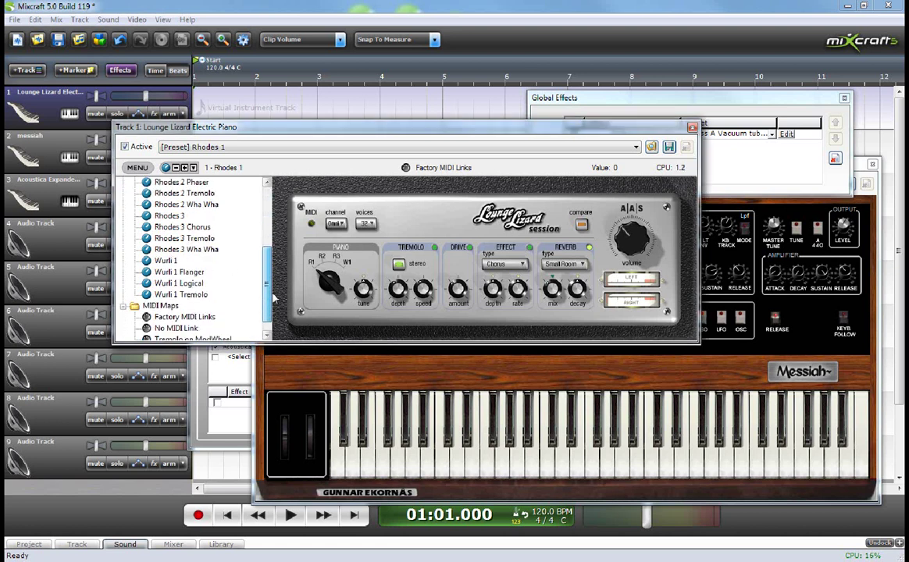
{"action": "left_click", "coordinate": [173, 249]}
{"action": "left_click", "coordinate": [186, 272]}
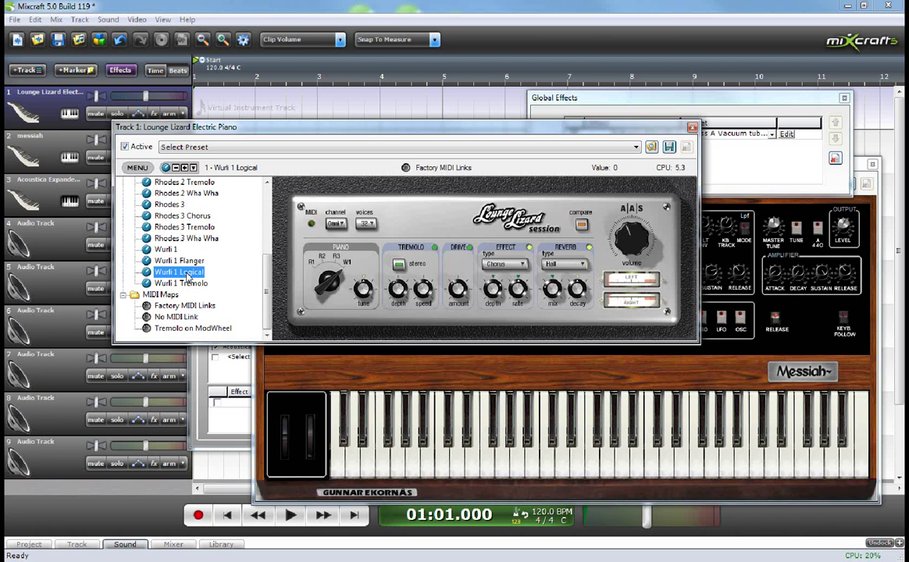
{"action": "left_click", "coordinate": [69, 157]}
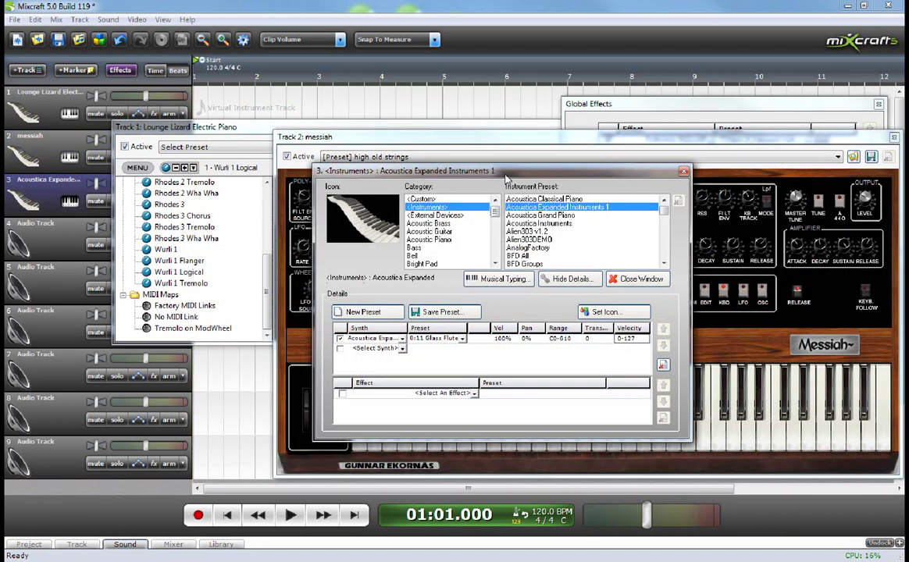
Move the instrument dialog aside and change the synth preset from 0:11 Glass Flute to 0:0 Amb Wind
{"action": "left_click_drag", "start_coordinate": [517, 172], "coordinate": [526, 168]}
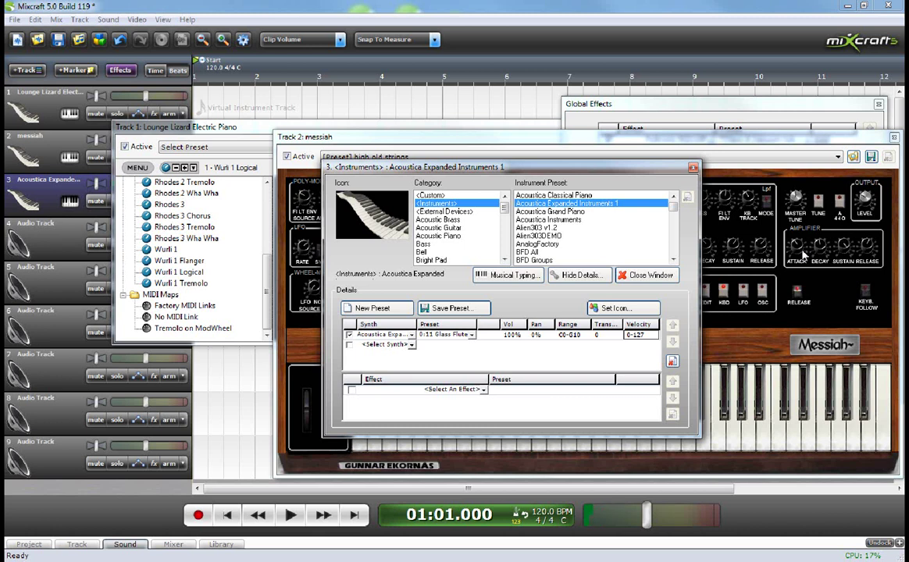
{"action": "left_click", "coordinate": [471, 334]}
{"action": "left_click", "coordinate": [466, 353]}
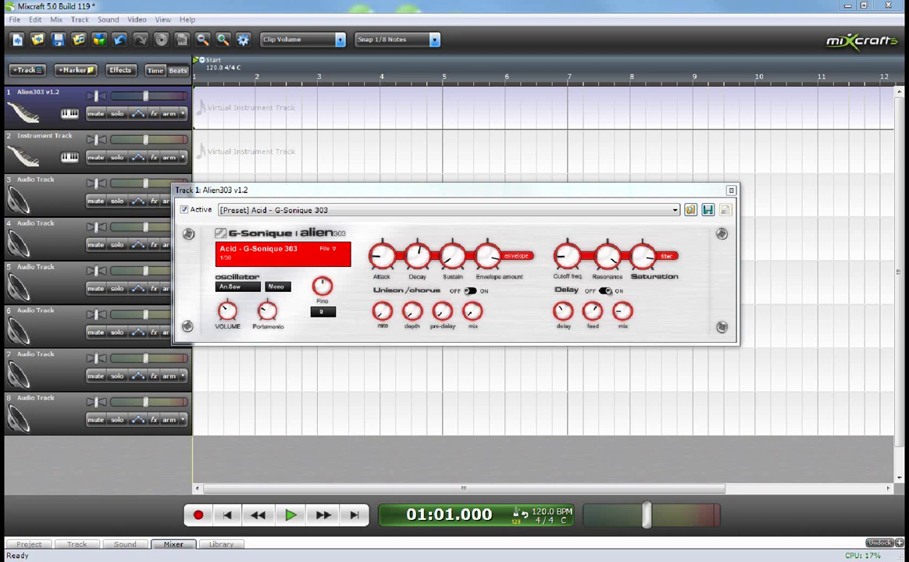
Bring the Alien303 window forward and load the [Preset] Acid - Deep preset
{"action": "left_click", "coordinate": [595, 264]}
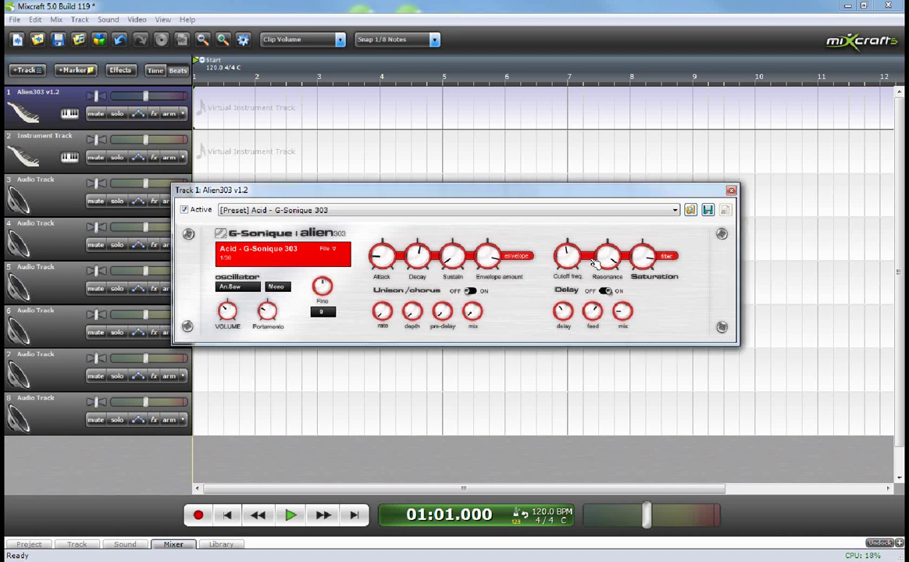
{"action": "left_click", "coordinate": [432, 211]}
{"action": "left_click", "coordinate": [411, 239]}
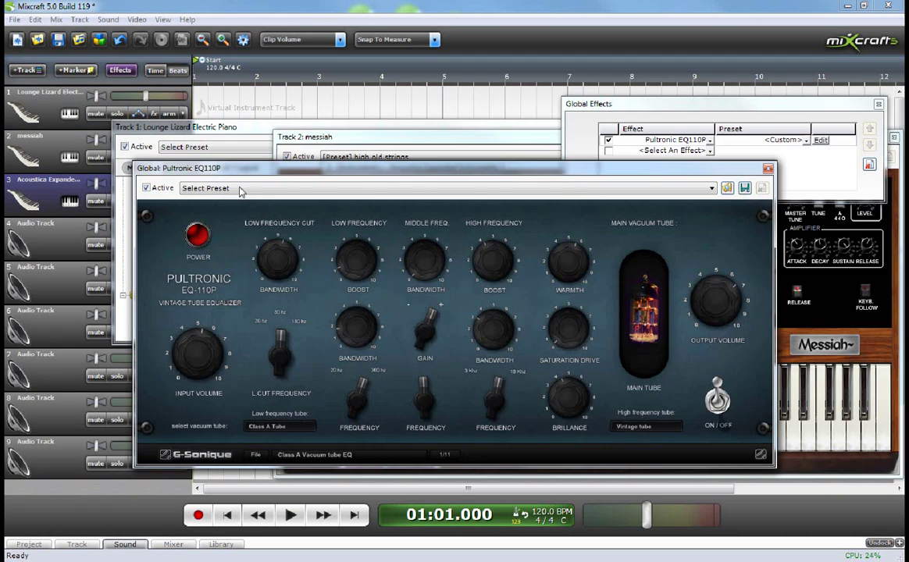
View the high and low tube choices, then try the Fat and Warm and Clean HF Boost presets
{"action": "left_click", "coordinate": [633, 427]}
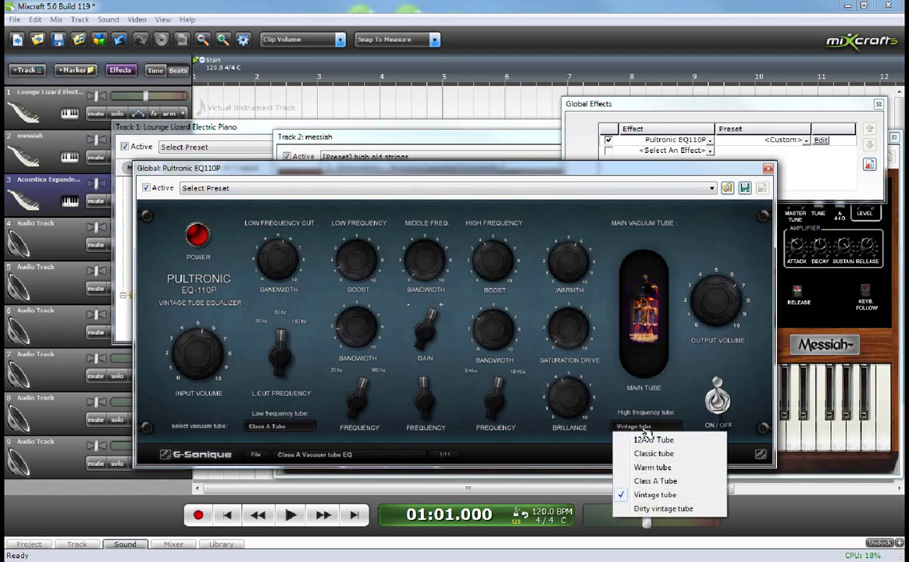
{"action": "left_click", "coordinate": [281, 427]}
{"action": "left_click", "coordinate": [341, 188]}
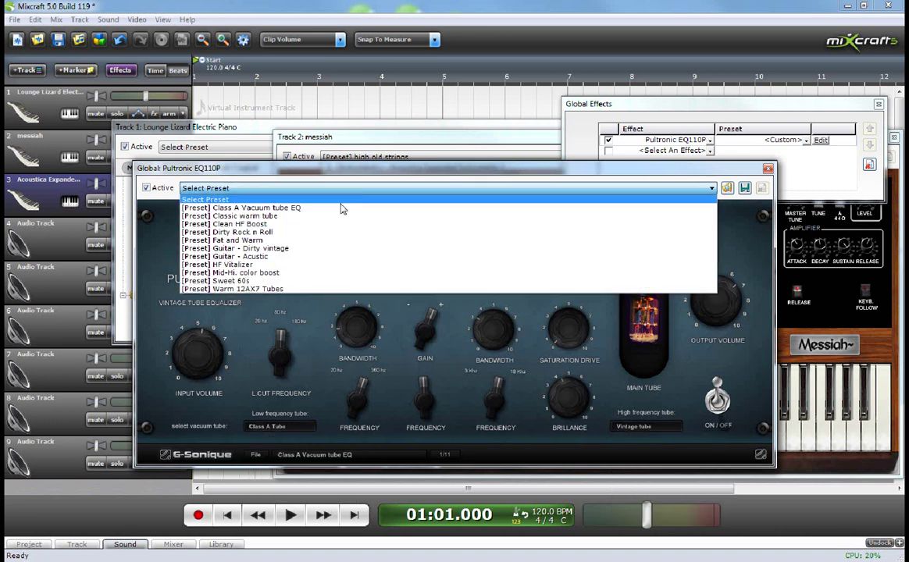
{"action": "left_click", "coordinate": [332, 244]}
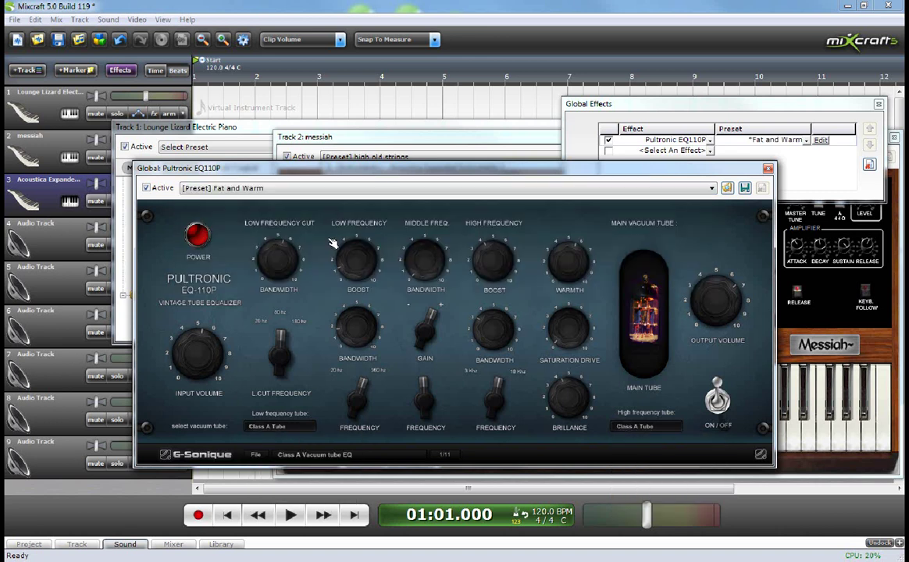
{"action": "left_click", "coordinate": [293, 190]}
{"action": "left_click", "coordinate": [293, 224]}
Try the Mid-Hi. color boost preset, then settle on HF Vitalizer
{"action": "left_click", "coordinate": [293, 189]}
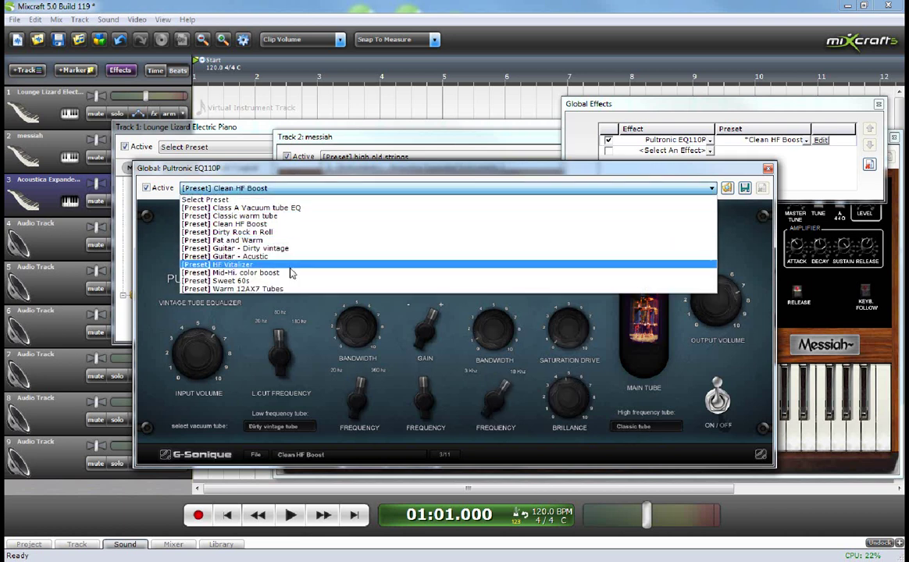
{"action": "left_click", "coordinate": [291, 272]}
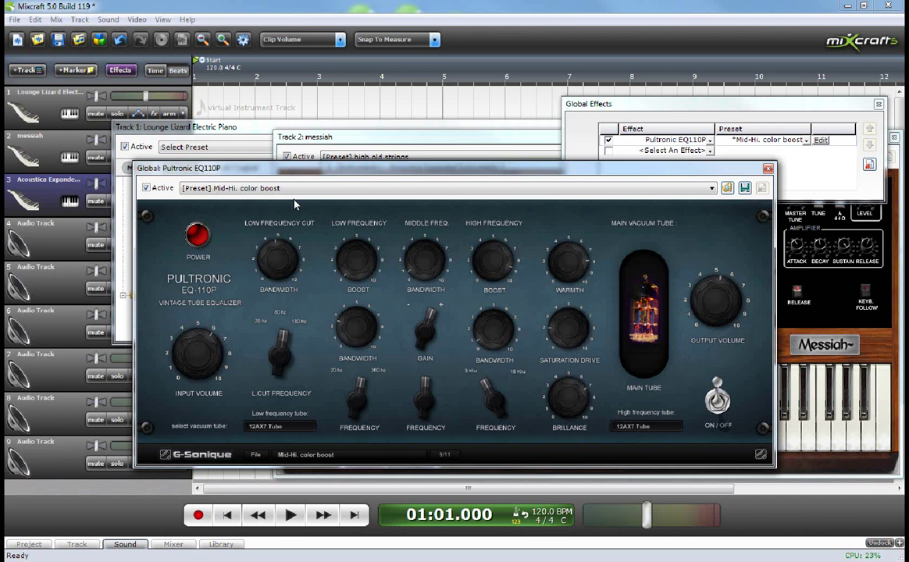
{"action": "left_click", "coordinate": [295, 189]}
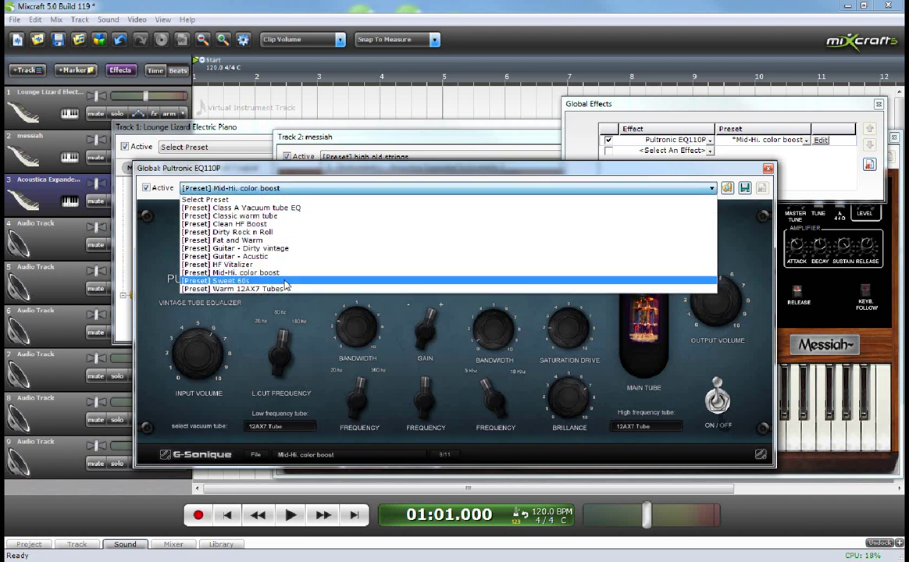
{"action": "left_click", "coordinate": [288, 267]}
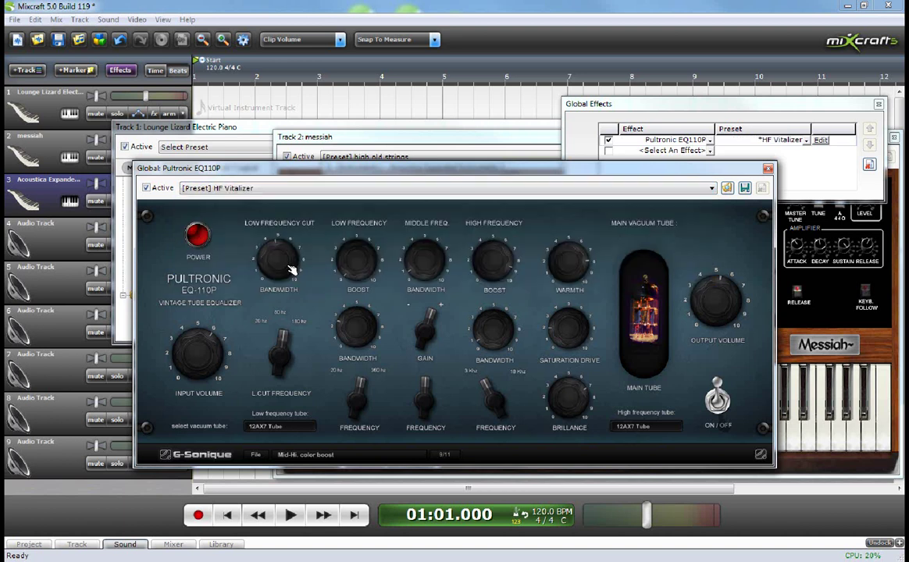